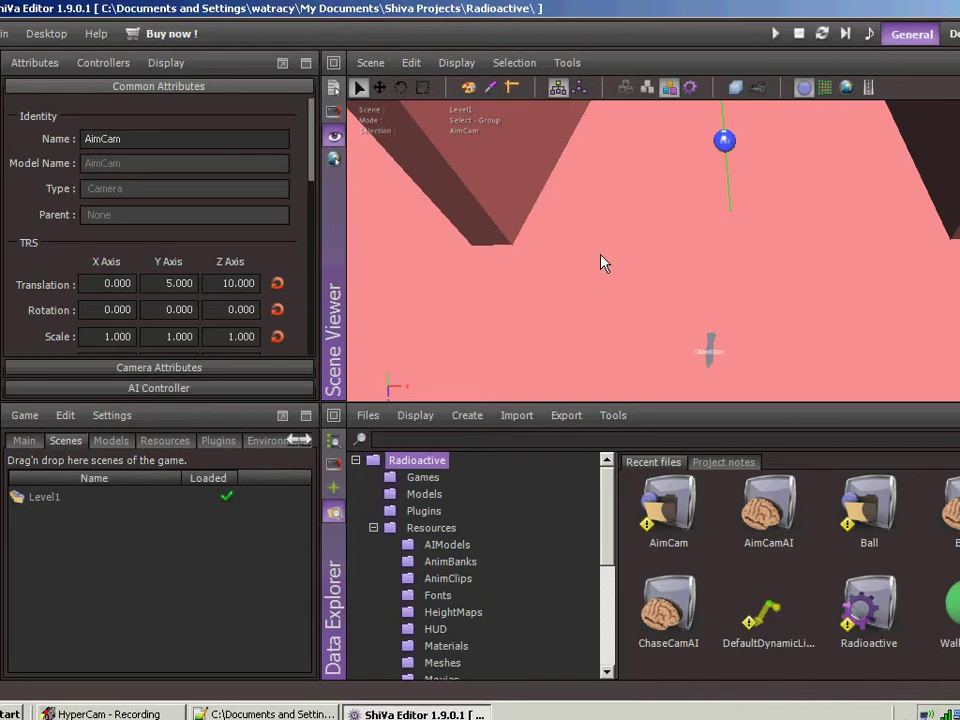
Start a test run of the Radioactive game in the viewer
left_click(775, 33)
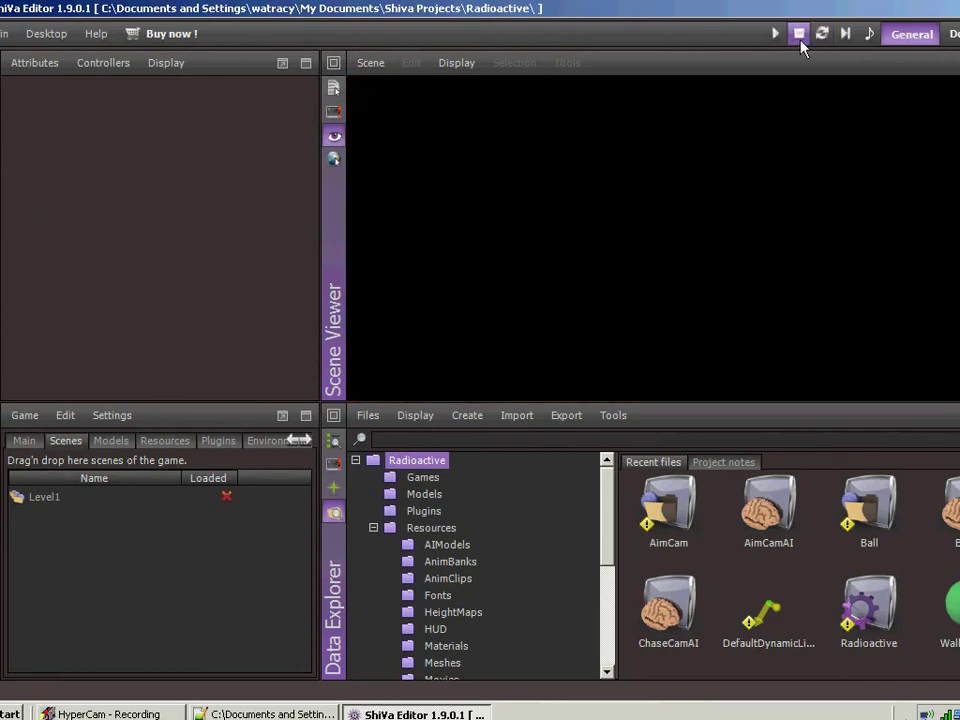
Load the MainAI model in the script editor and open its onInit handler
key("ctrl+Tab")
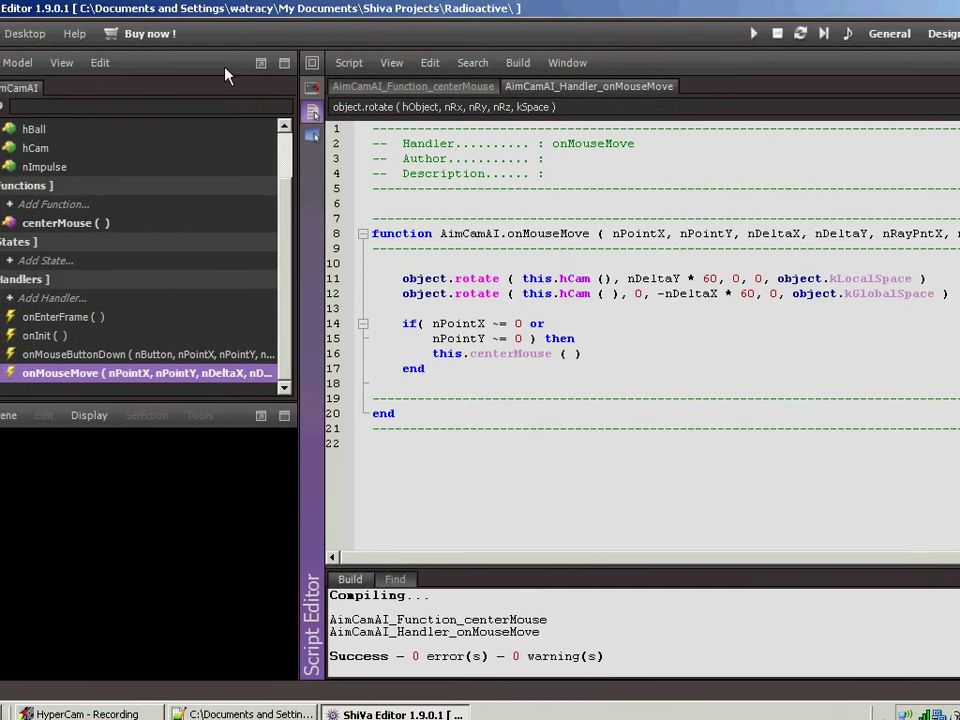
left_click(17, 62)
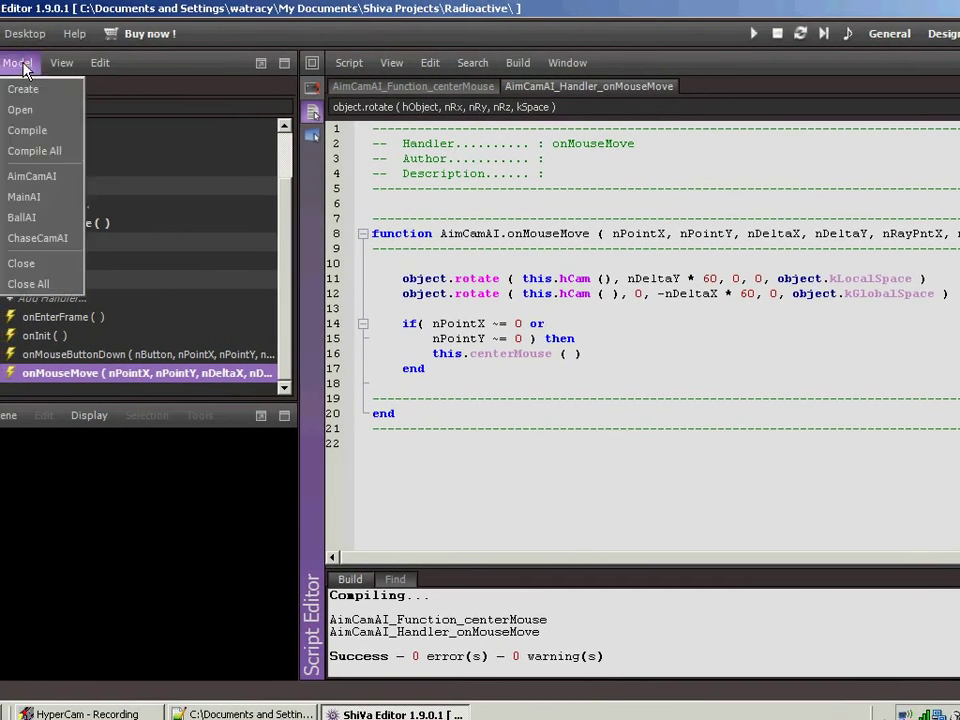
left_click(30, 196)
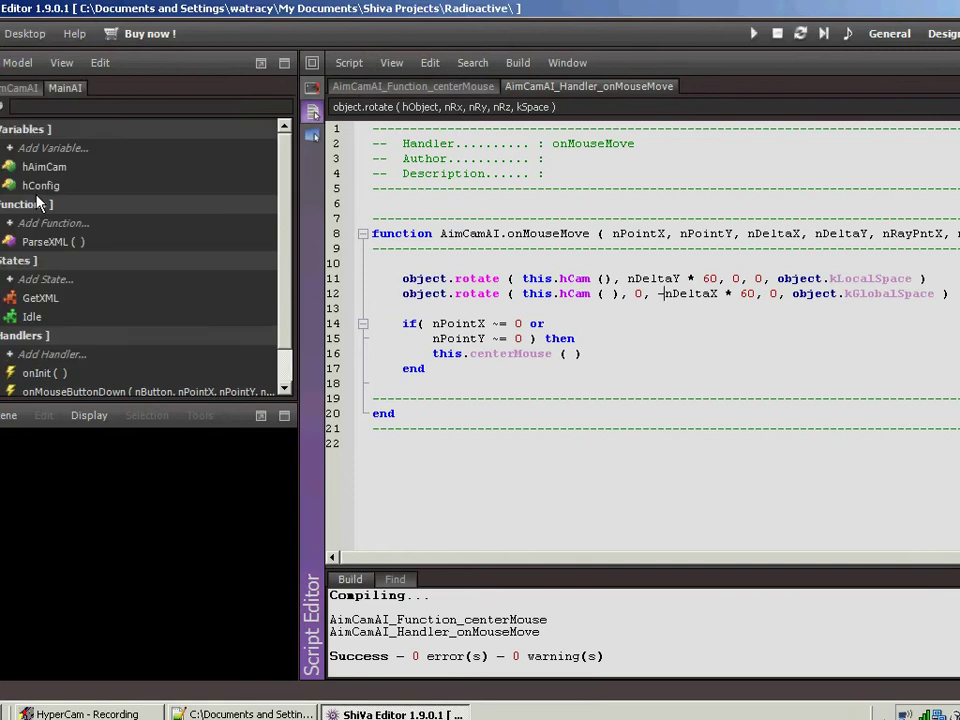
double_click(45, 372)
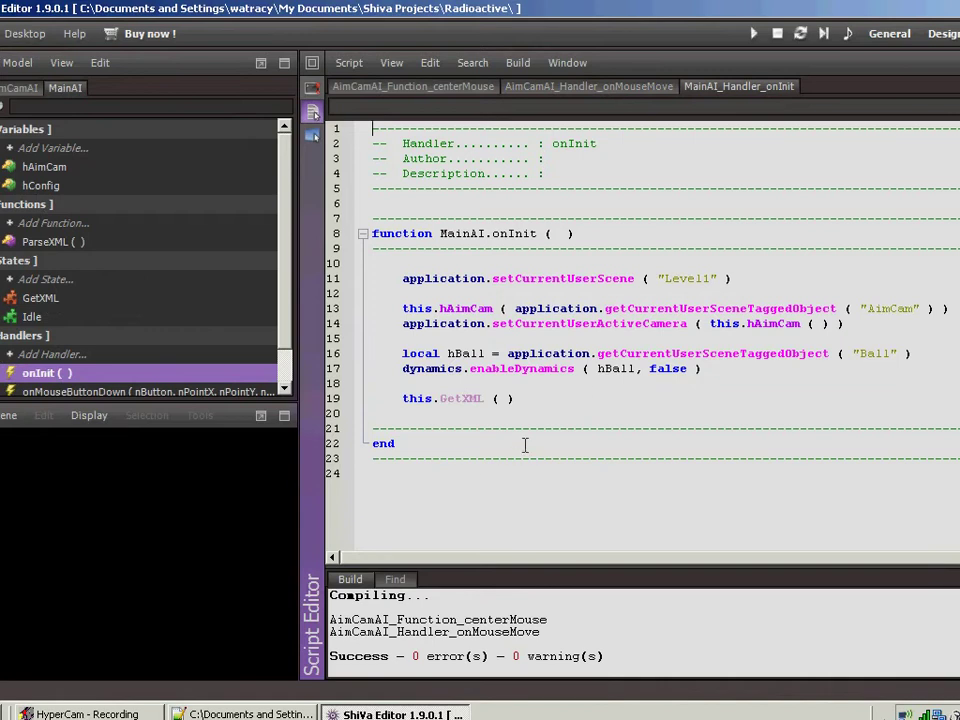
Paste the hud cursor lines and add local tempUser = application.getCurrentUser()
left_click(717, 369)
key("Return")
key("Return")
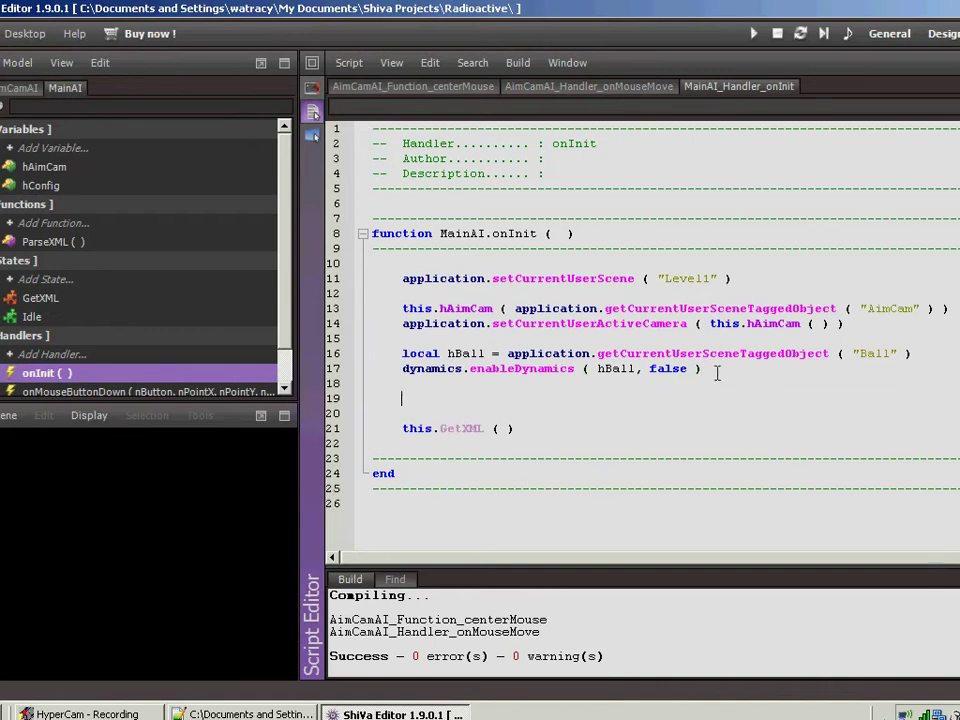
type("hud.setCursorVisible ( tempUser, false ) \thud.setCursorPosition ( tempUser, 50, 50 )")
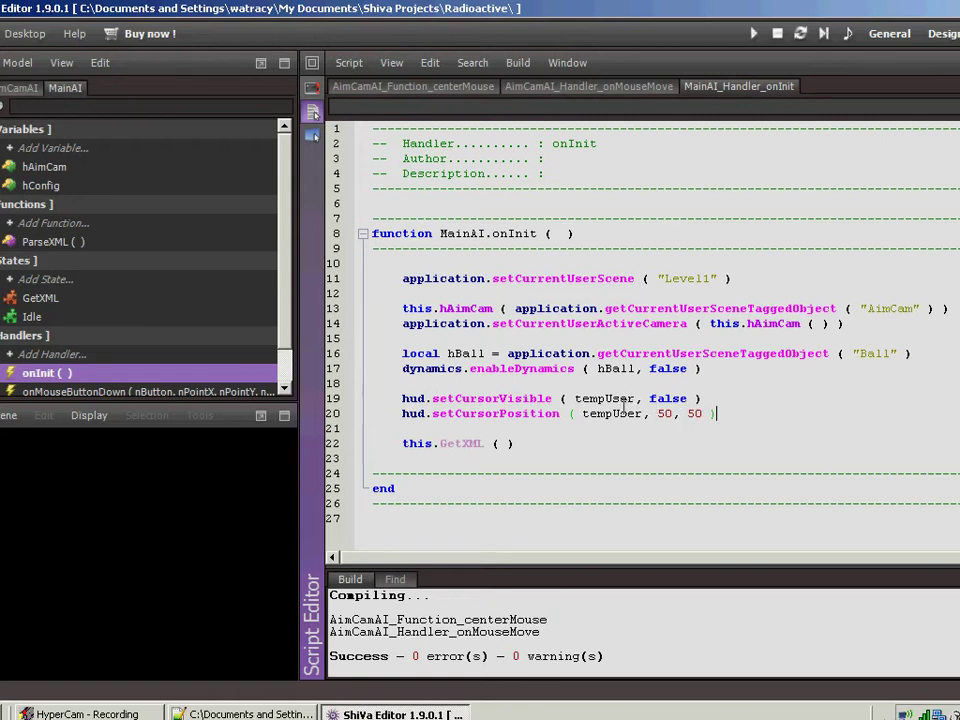
left_click(558, 383)
key("Return")
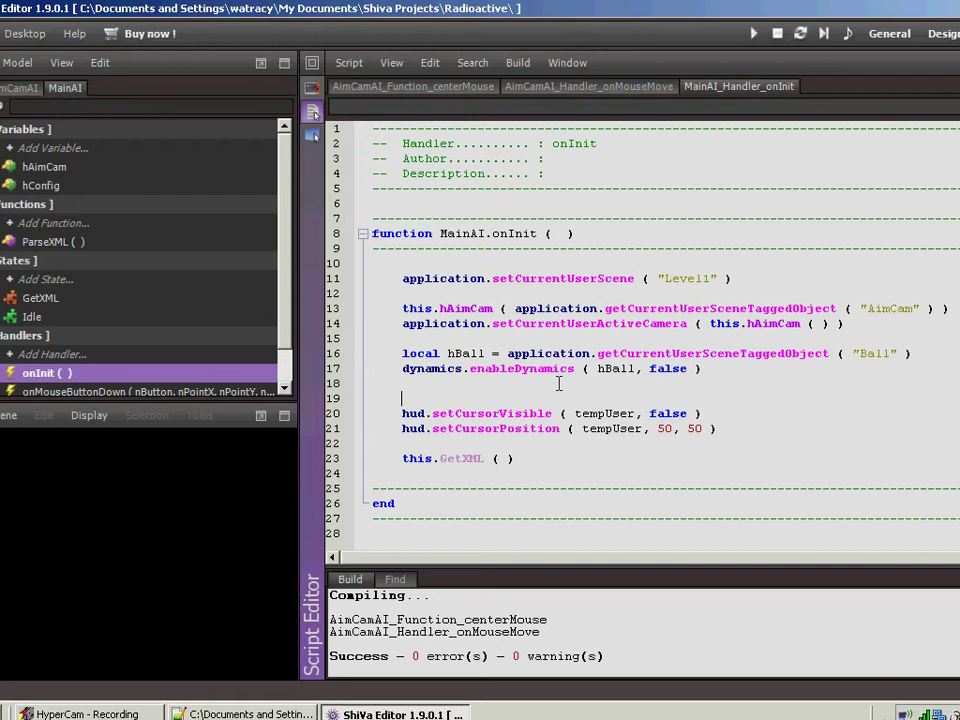
type("loco")
type("l tem")
type("p")
type("Us")
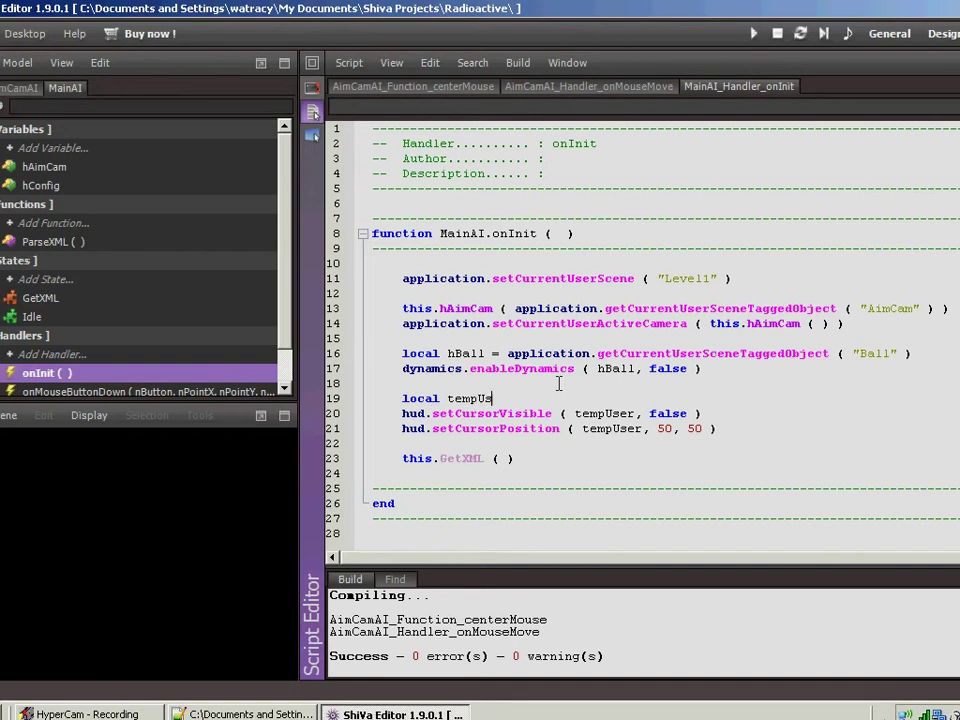
type("er = ")
type("ap")
type("pli")
type("cation.get")
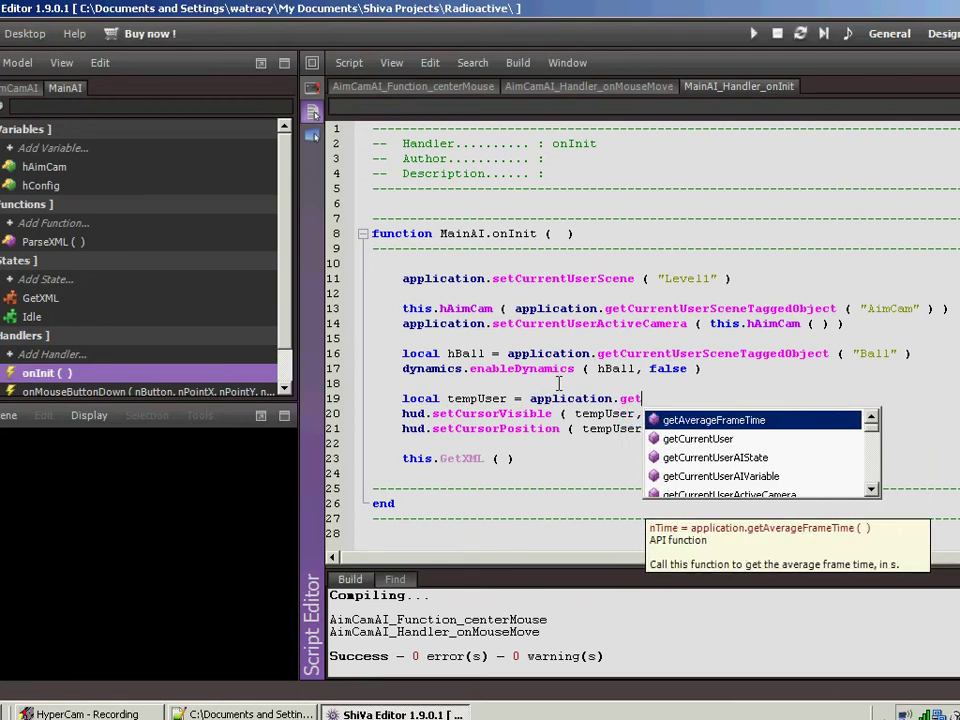
key("Down")
key("Return")
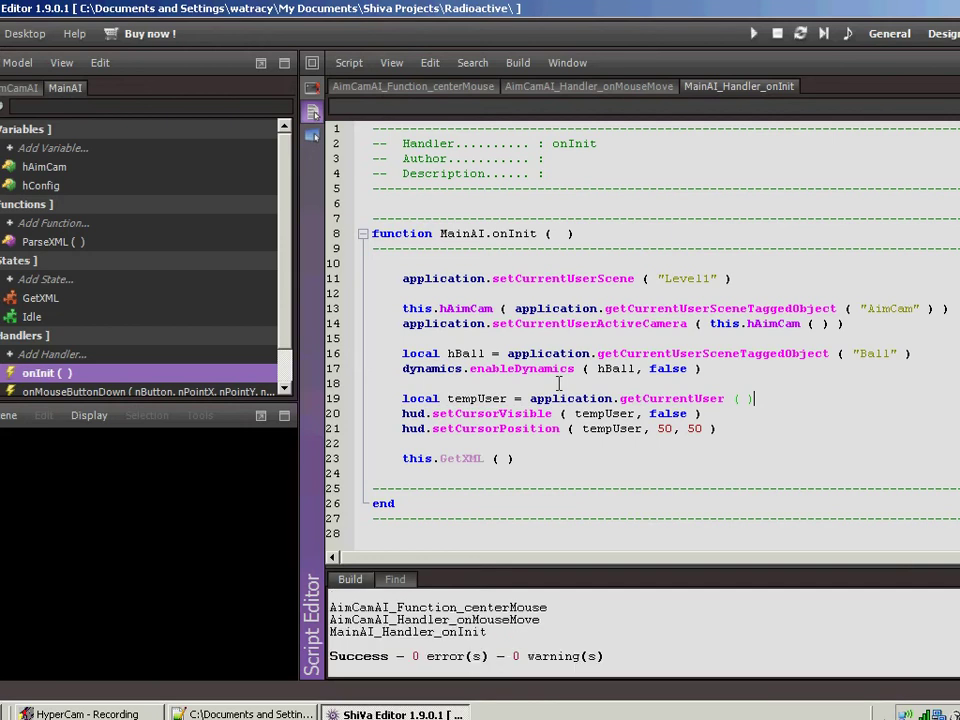
Run the game from the scene layout to check the hidden cursor, then stop it
left_click(869, 33)
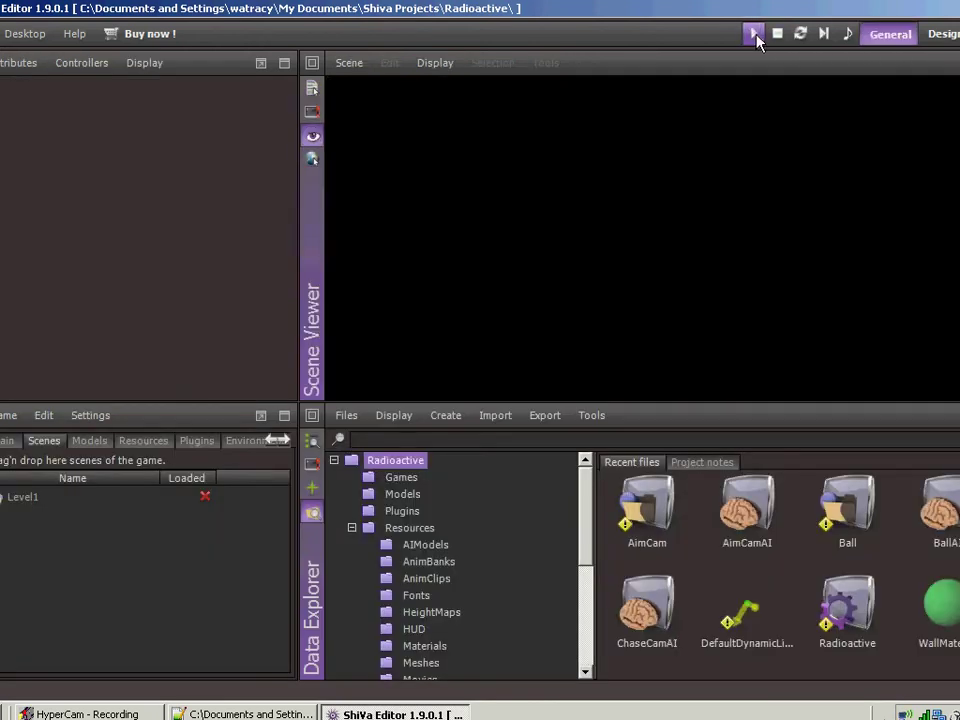
left_click(753, 33)
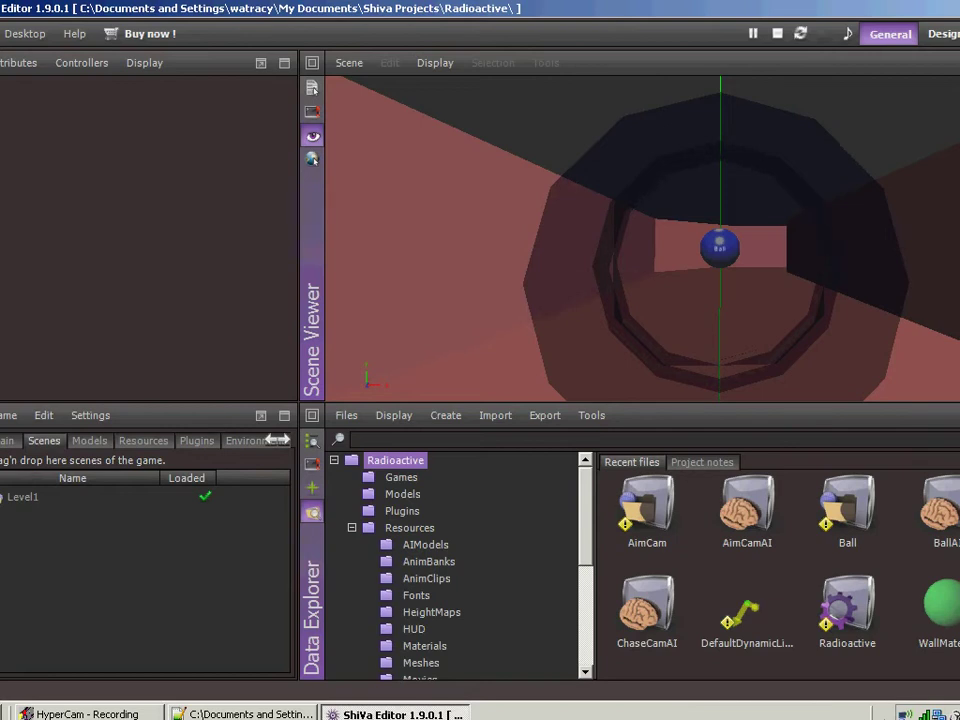
key("Escape")
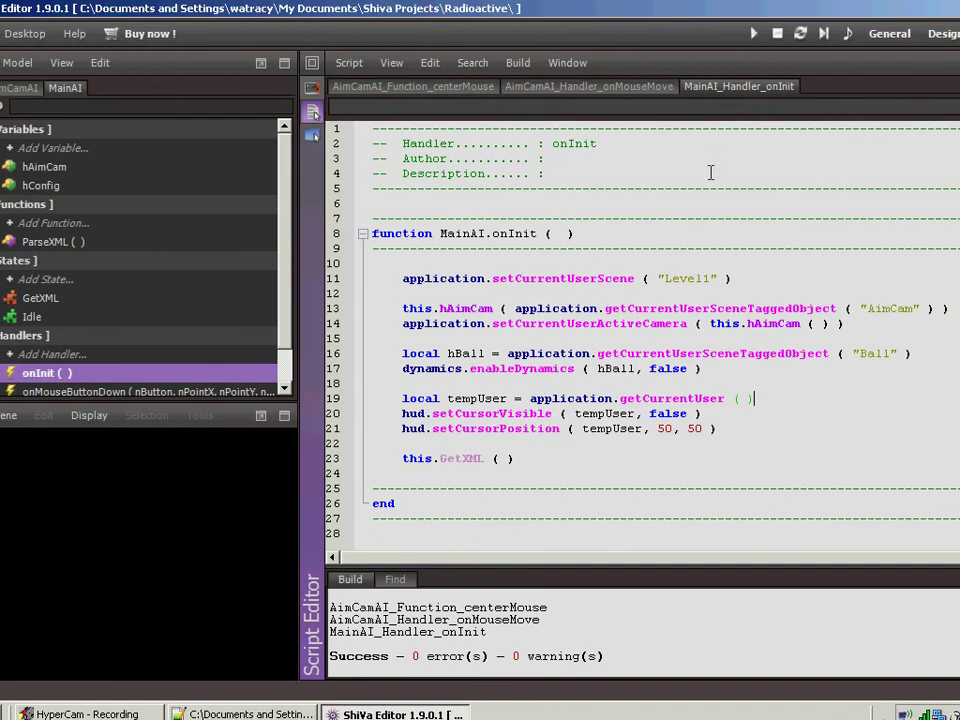
Switch to the AimCamAI model and open its onMouseButtonDown handler
left_click(288, 207)
left_click_drag(290, 213, 279, 261)
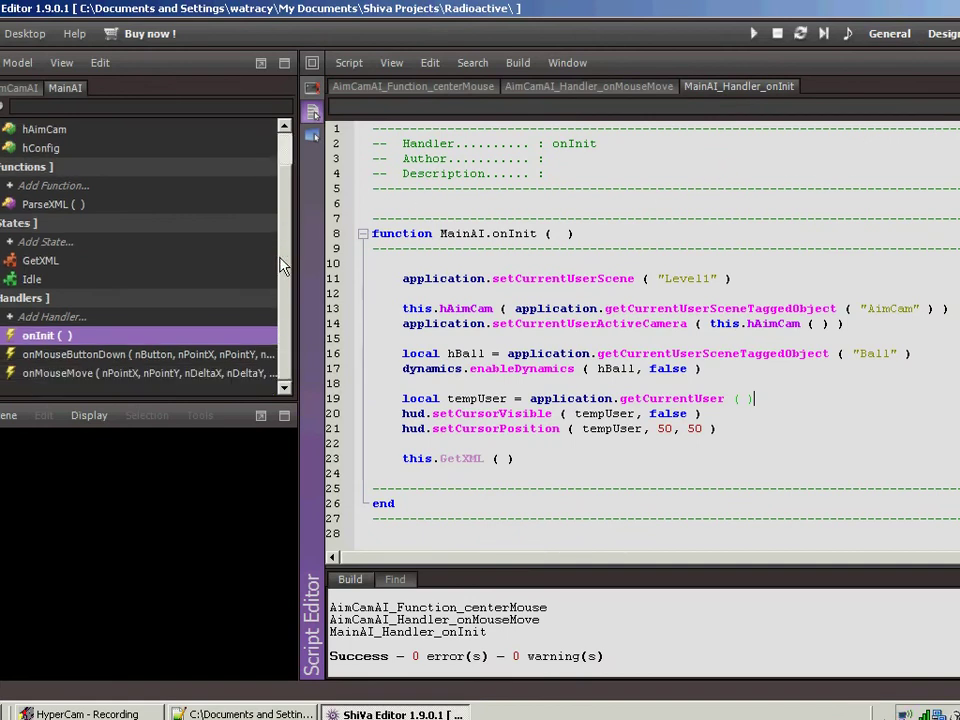
left_click(5, 88)
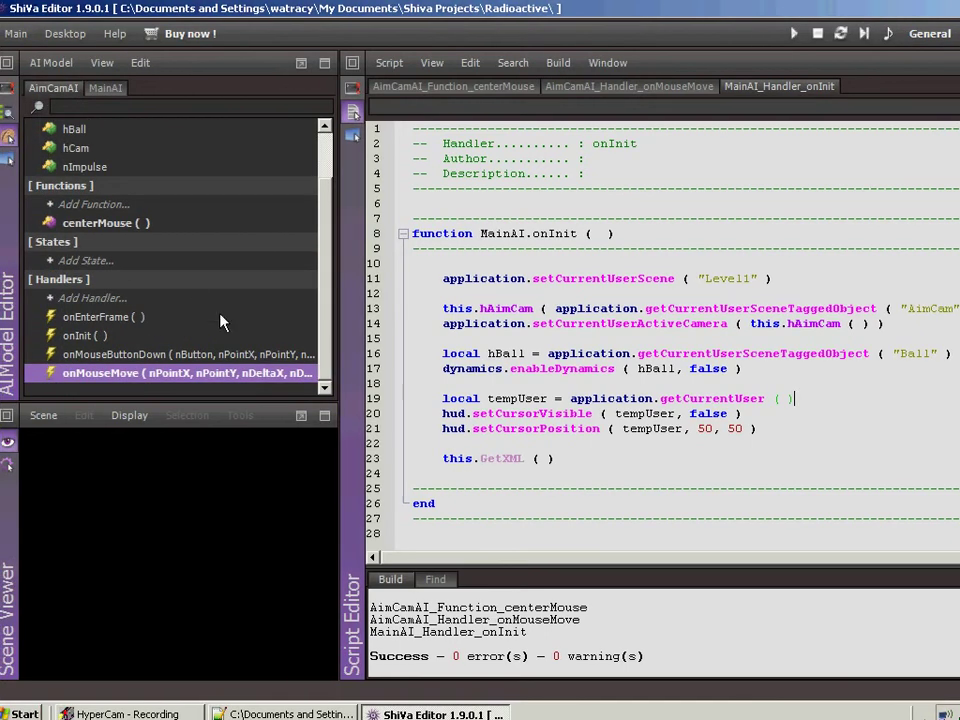
double_click(165, 355)
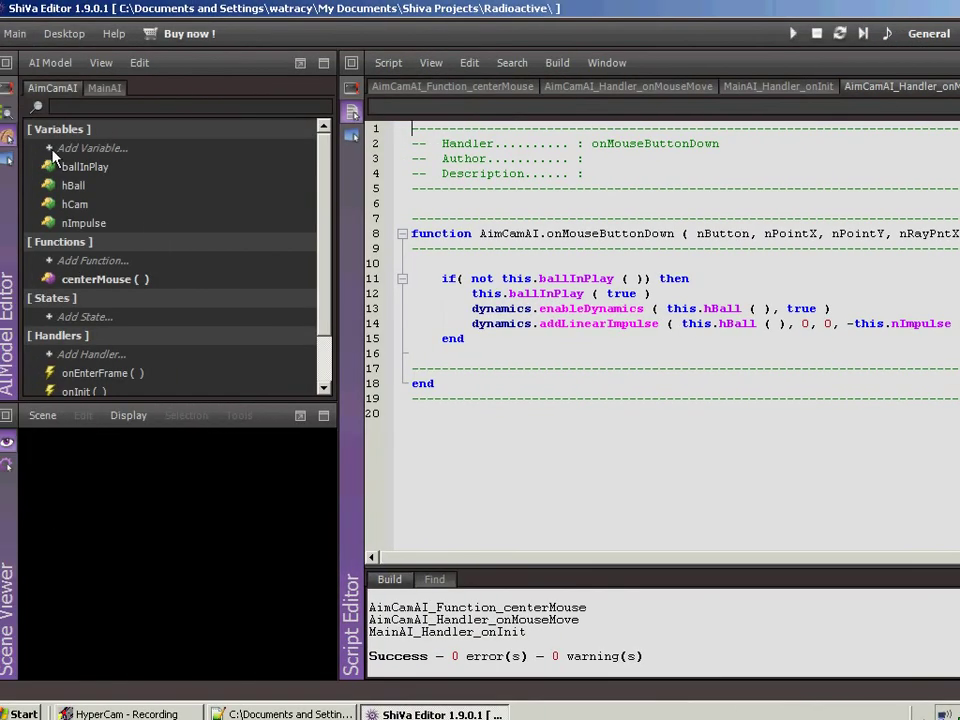
Add a new AimCamAI variable hChaseCam of type object
double_click(52, 150)
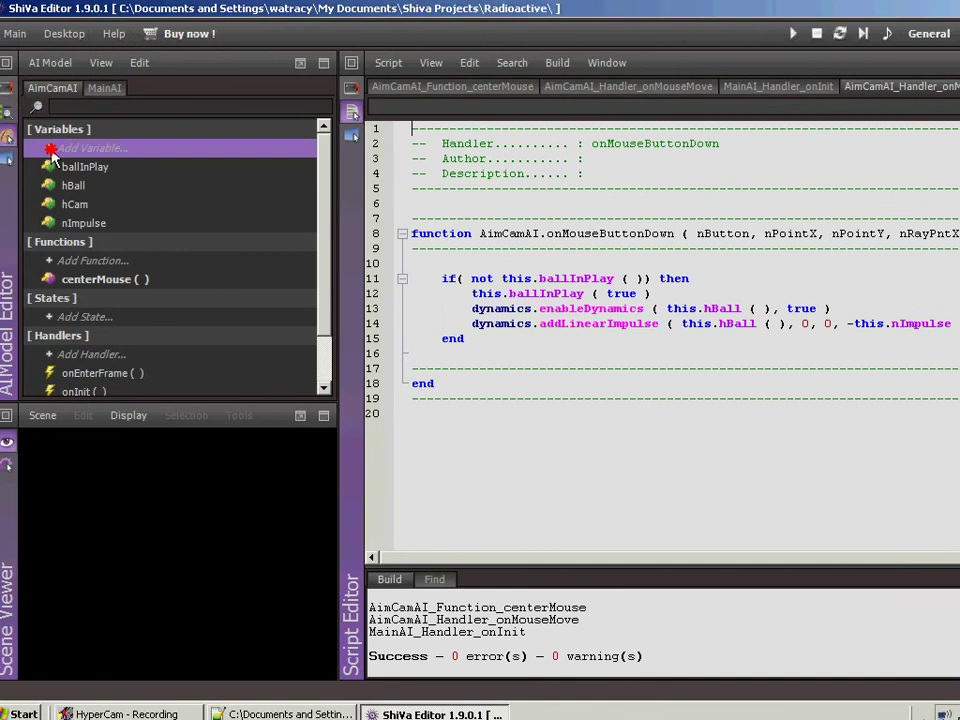
type("hC")
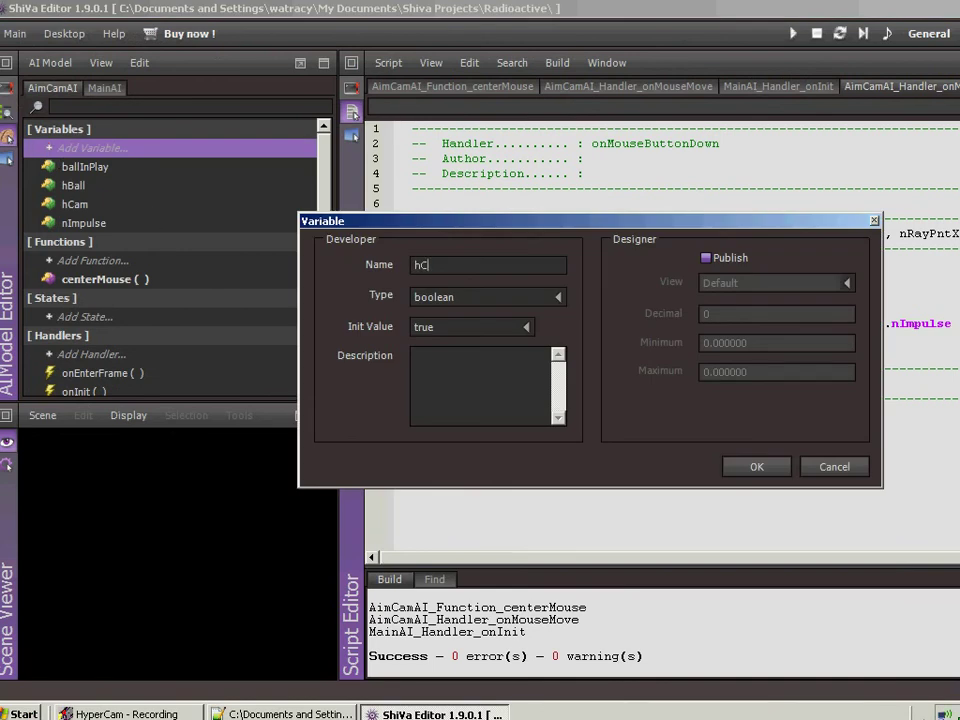
type("hass")
type("am")
key("Tab")
key("o")
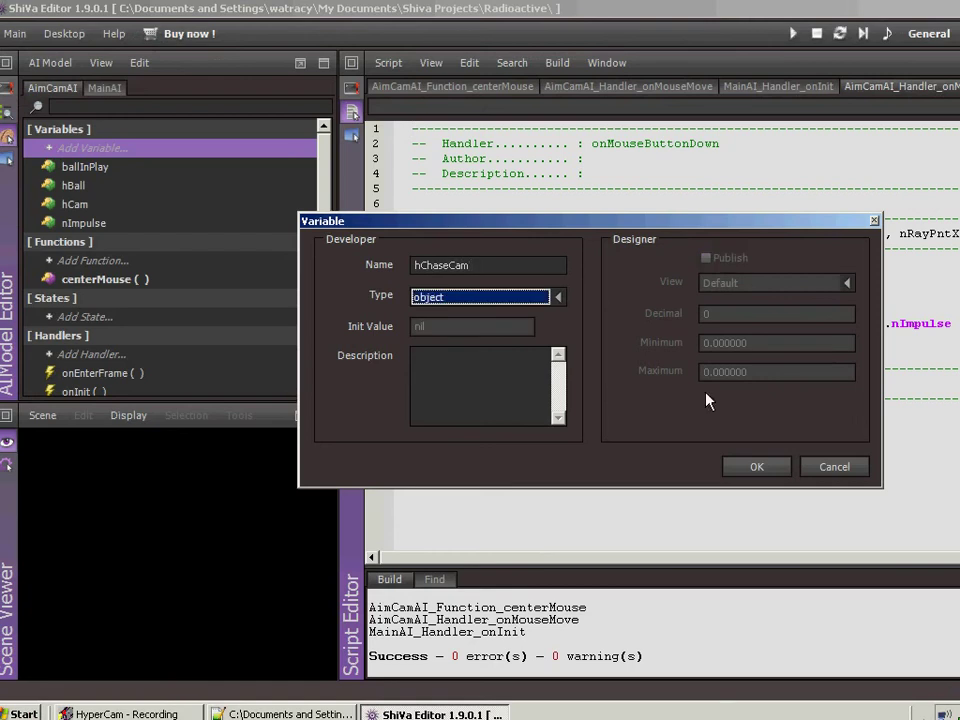
left_click(760, 468)
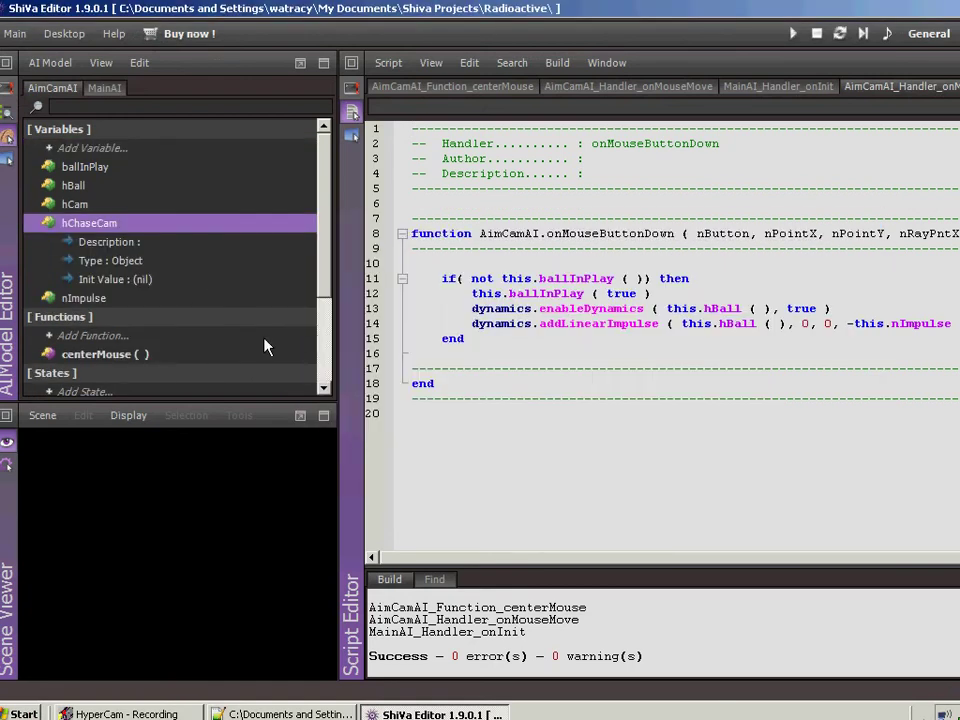
scroll(266, 346, "down", 3)
In onInit, set this.hChaseCam from the scene object tagged "Chase…" and compile
double_click(95, 336)
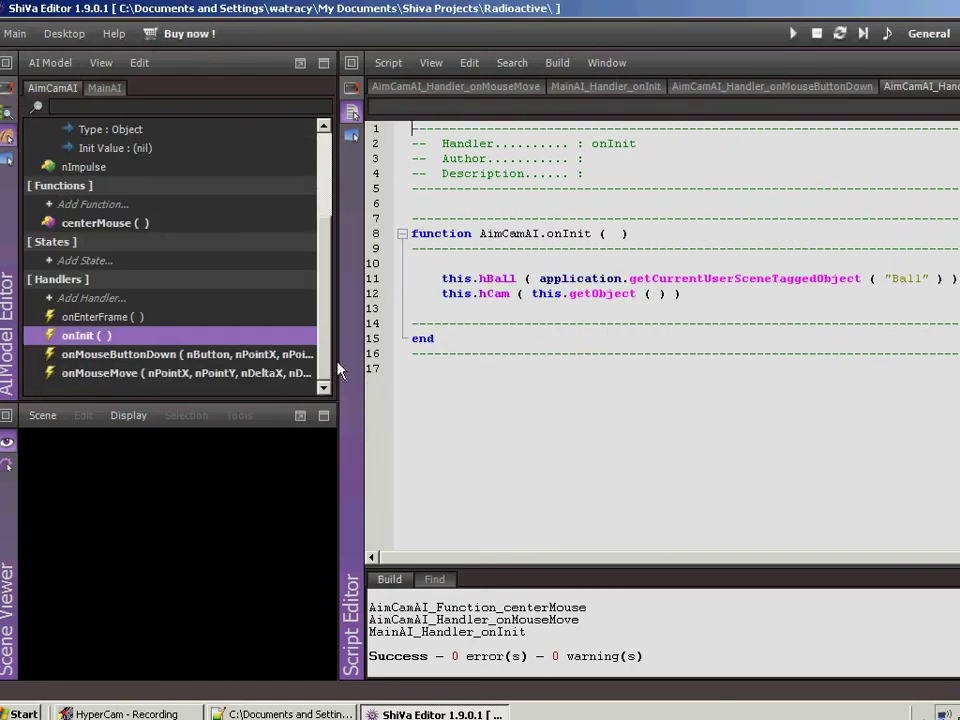
left_click(700, 293)
key("Return")
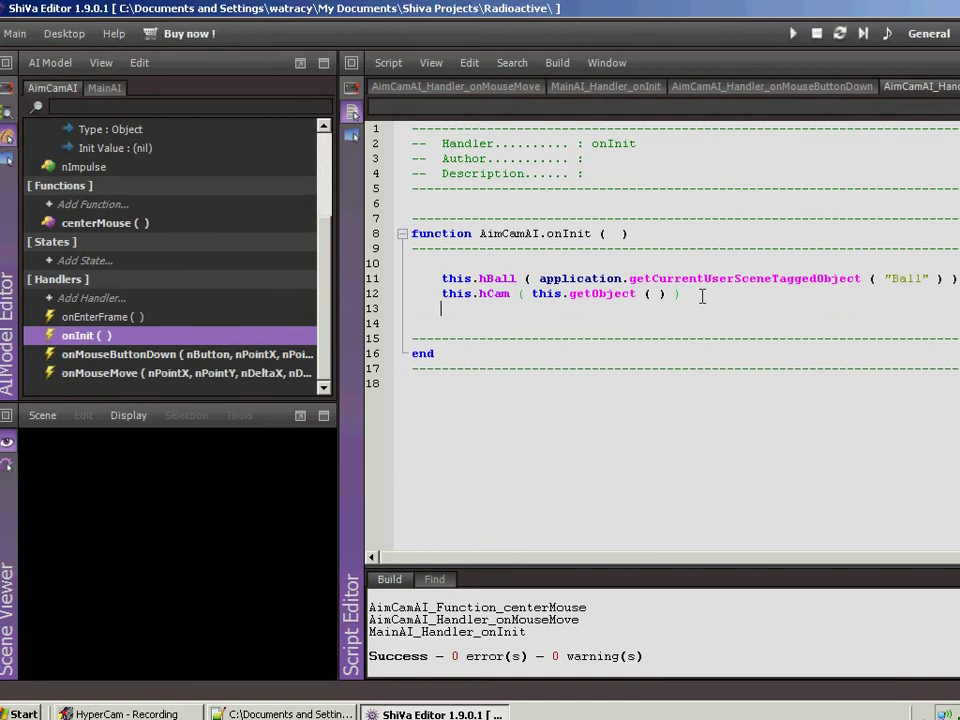
type("this")
type(".hC")
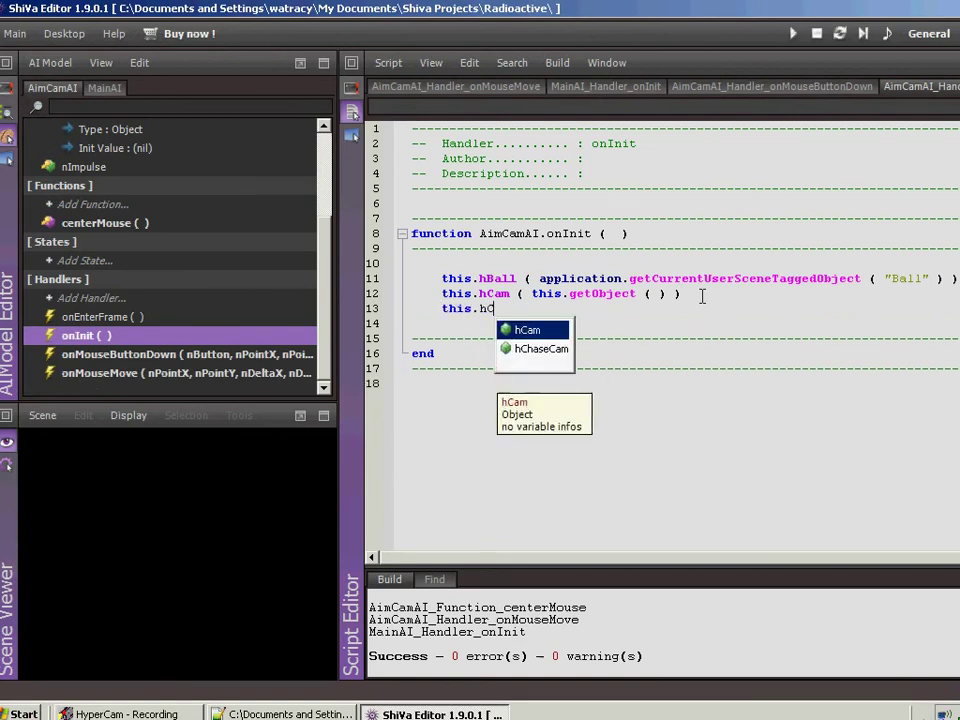
key("Down")
key("Return")
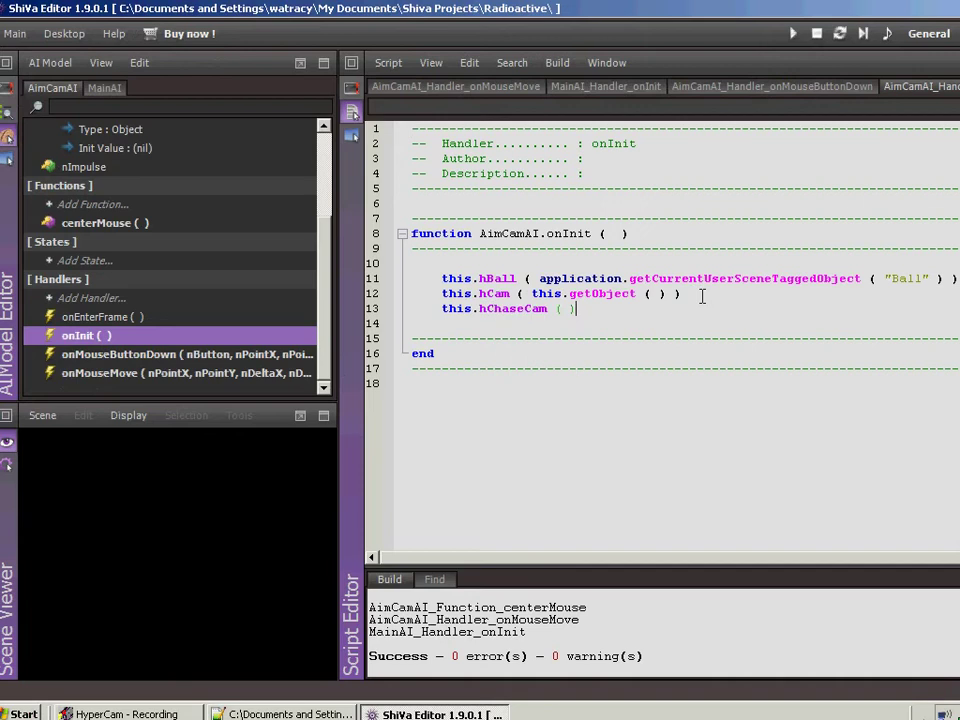
key("Left")
type("ap")
type("plicatio")
type("n.tog")
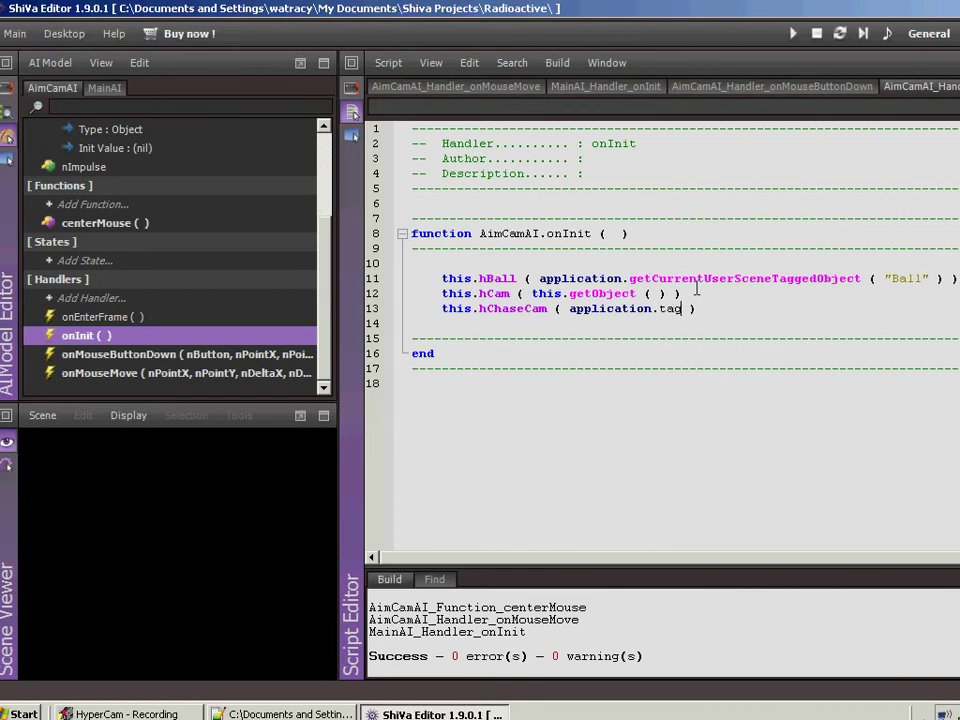
type("g")
key("Return")
type("\"")
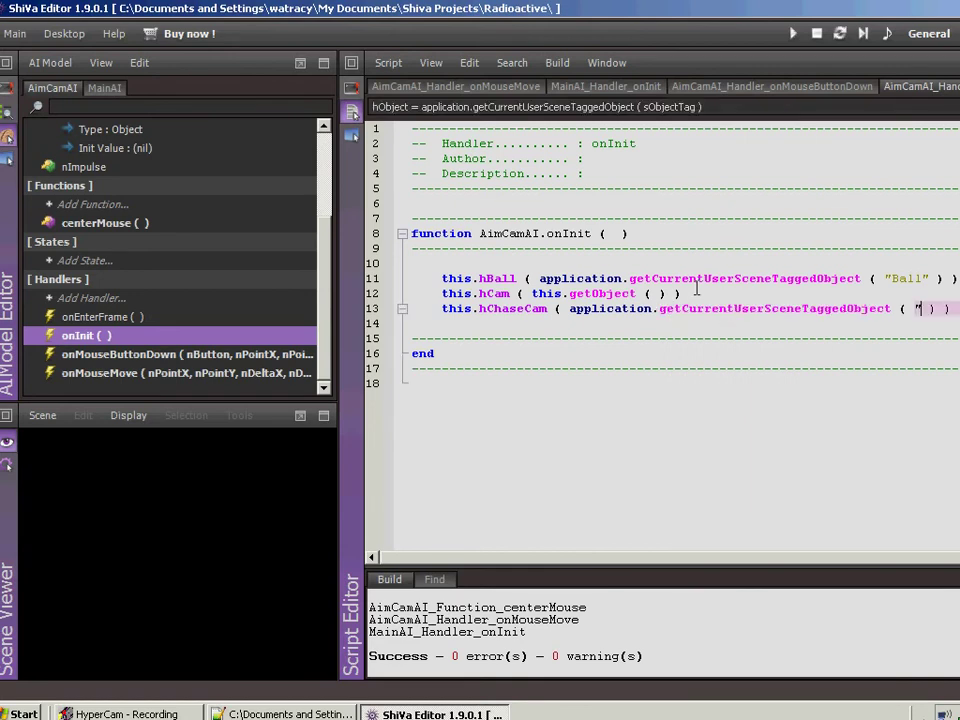
type("Chase")
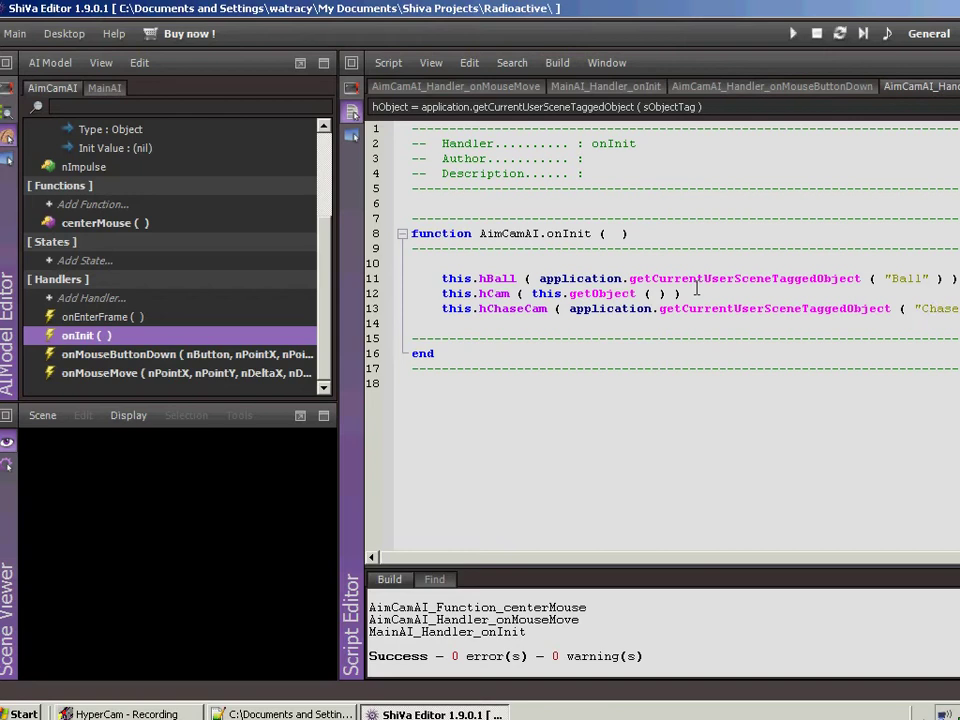
key("ctrl+s")
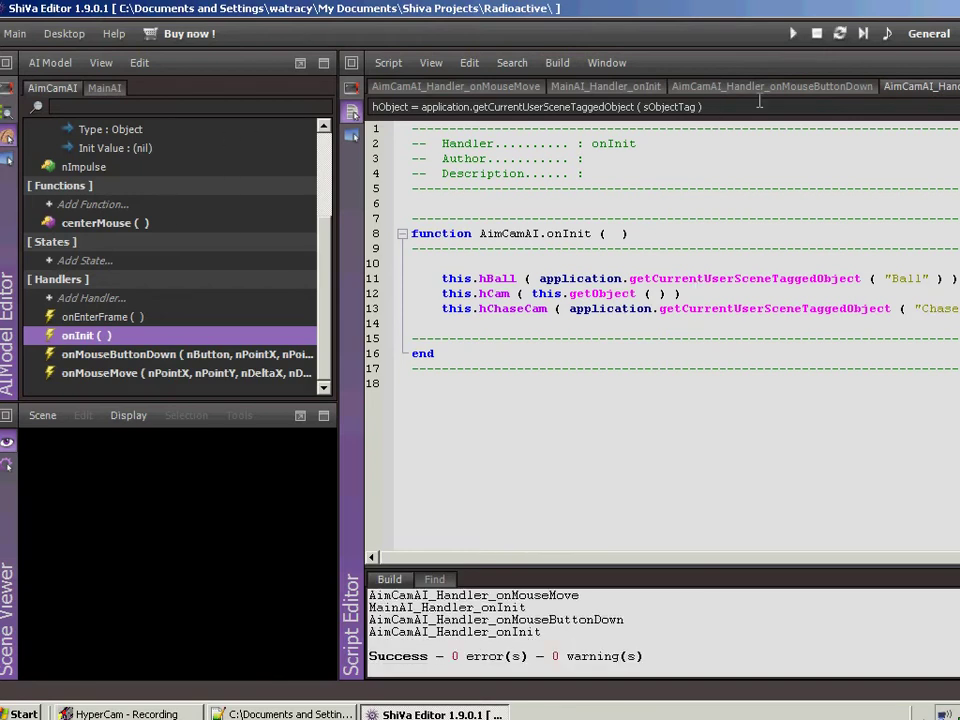
Add an application.setCurrentUserActiveCamera call after addLinearImpulse in onMouseButtonDown
left_click(808, 88)
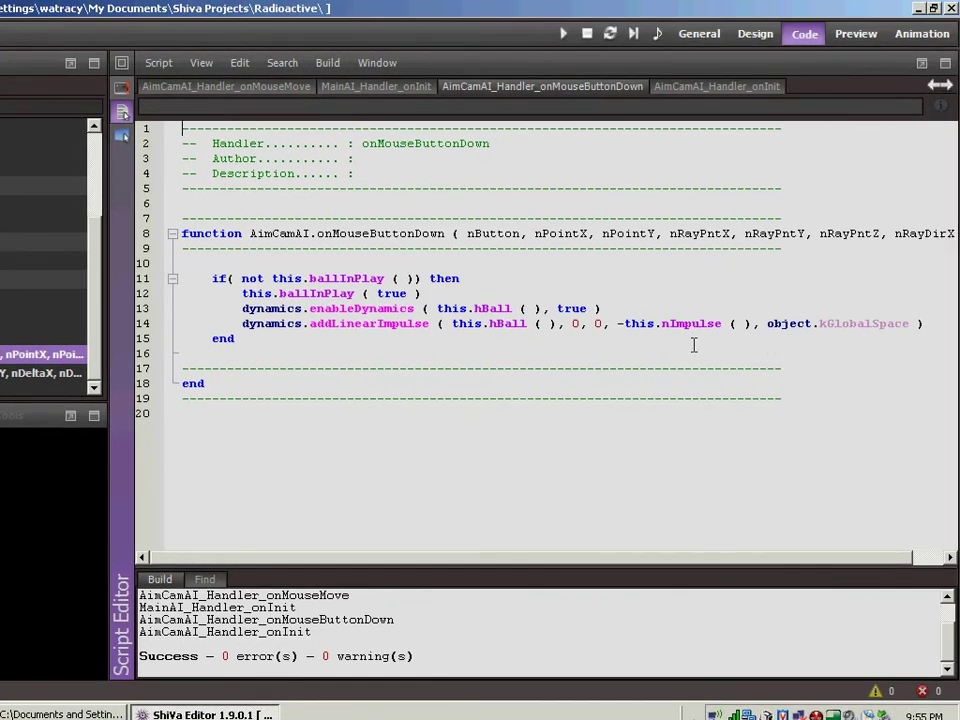
left_click(924, 323)
key("Return")
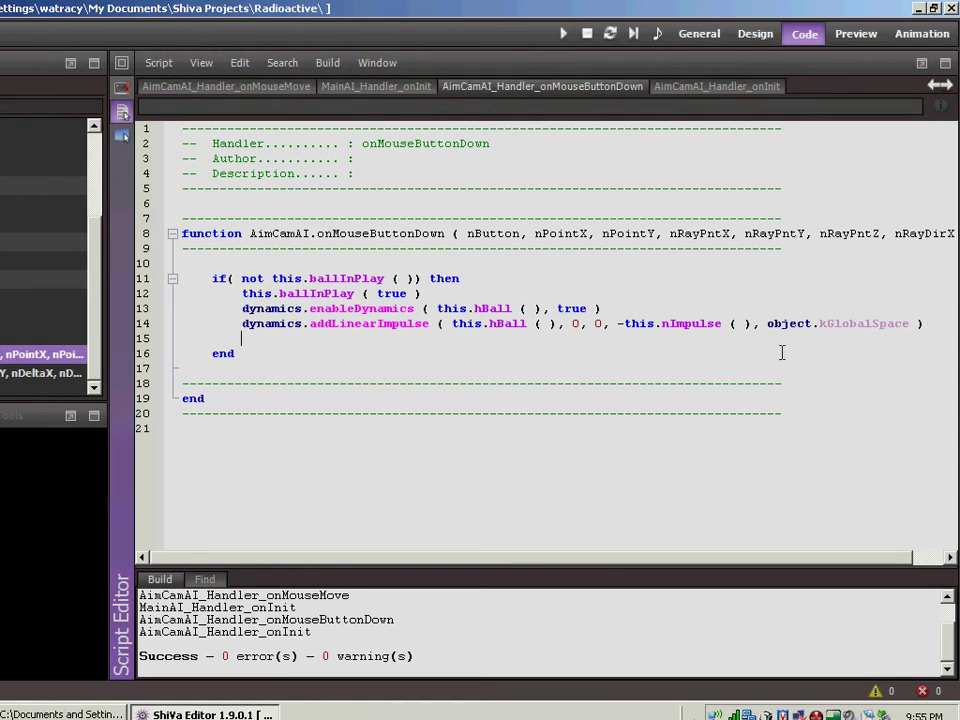
type("app")
type("lia")
key("BackSpace")
type("iact")
key("BackSpace")
key("BackSpace")
key("BackSpace")
type("cation.")
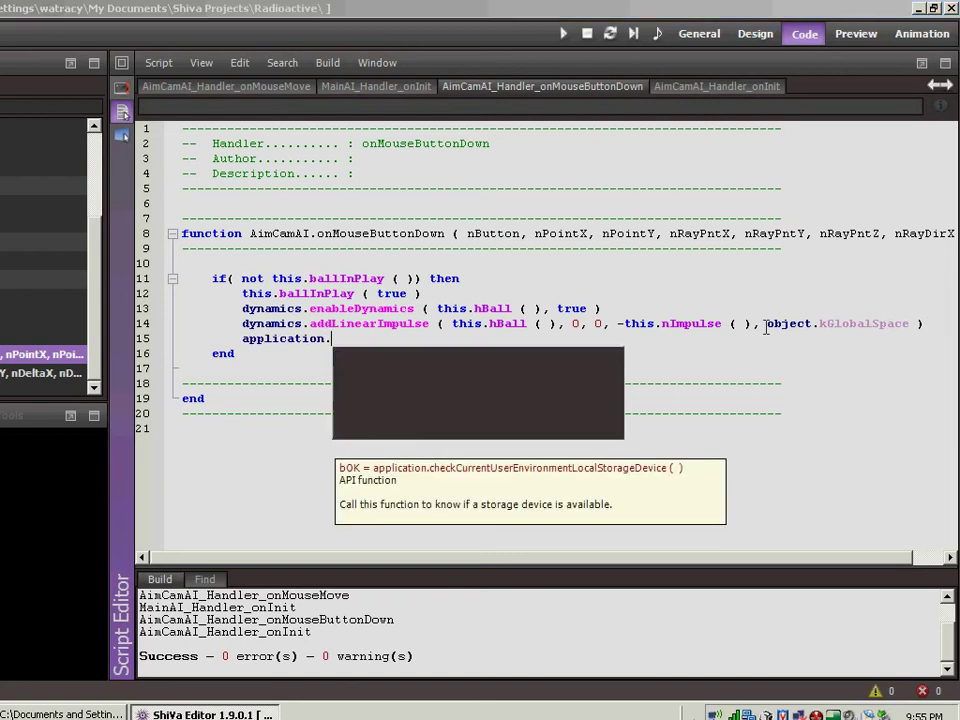
type("se")
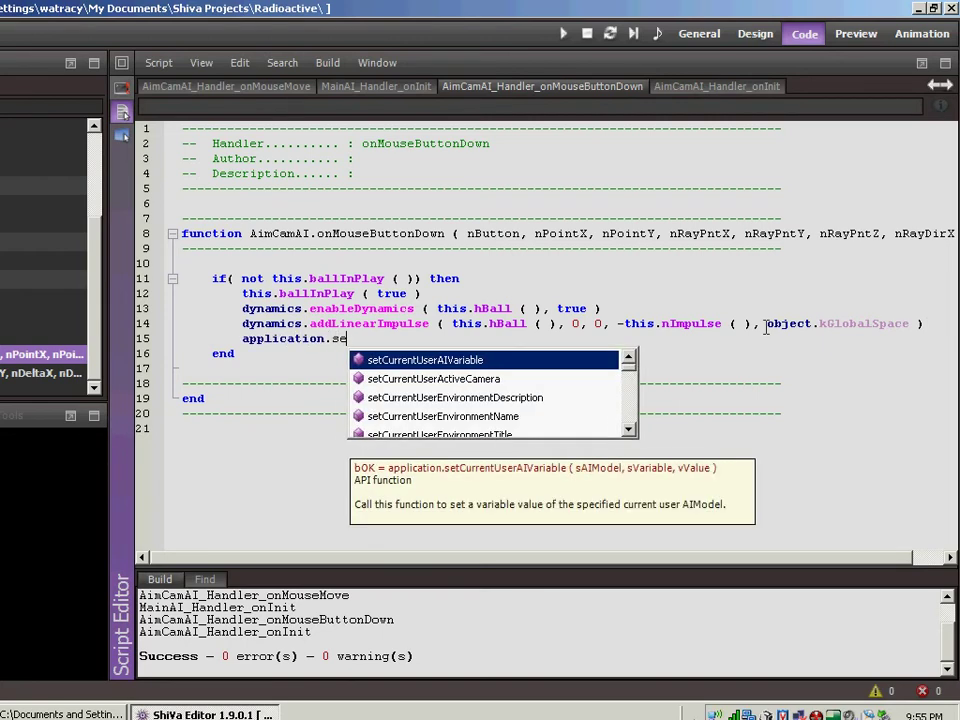
key("Down")
key("Return")
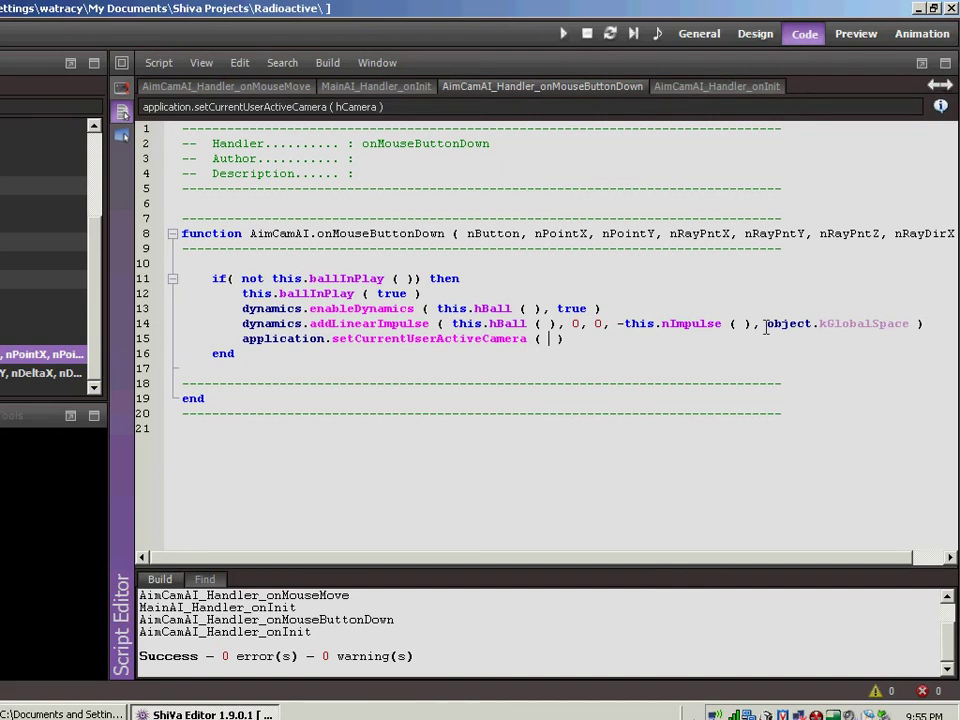
Pass this.hChaseCam as the active camera and recompile
type("this.")
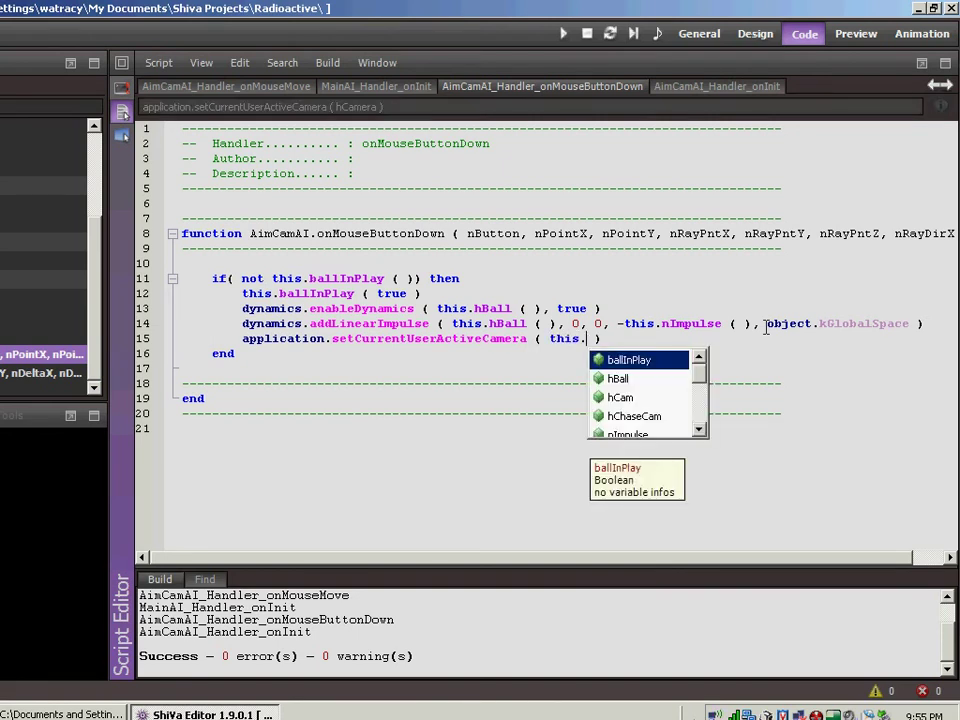
key("Down")
key("Down")
key("Down")
key("Return")
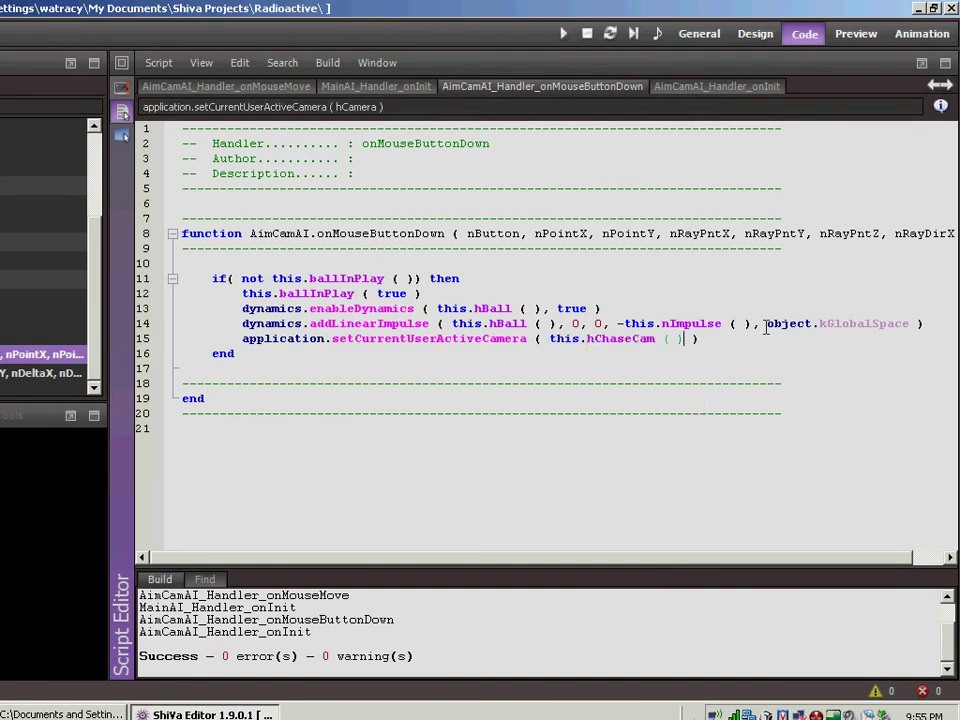
key("ctrl+s")
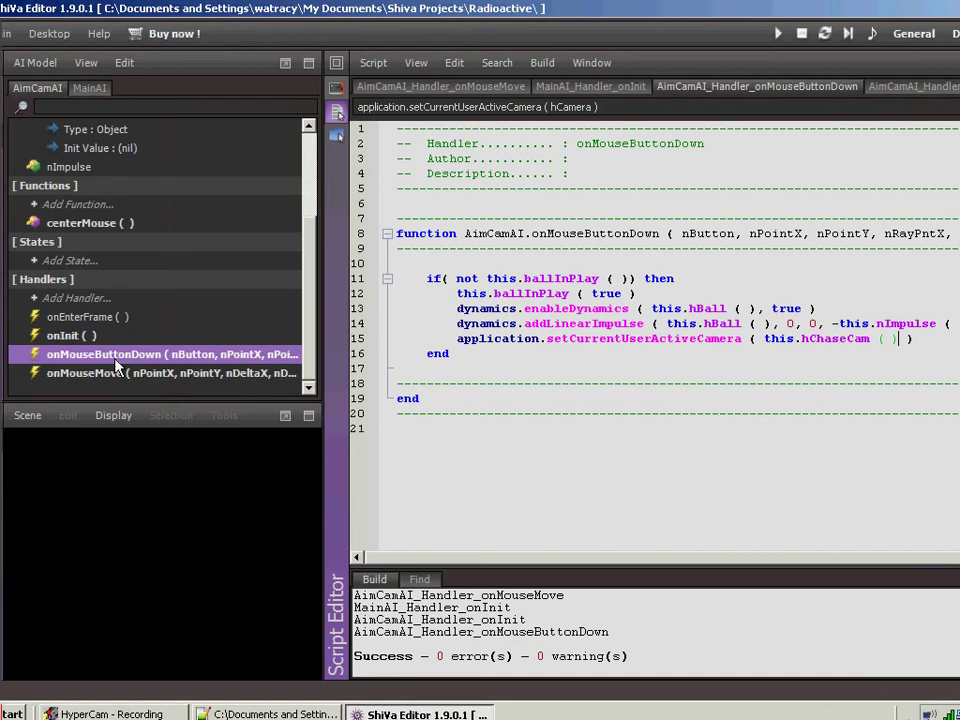
In onEnterFrame, add application.setCurrentUserActiveCamera after the translateTo line
double_click(96, 317)
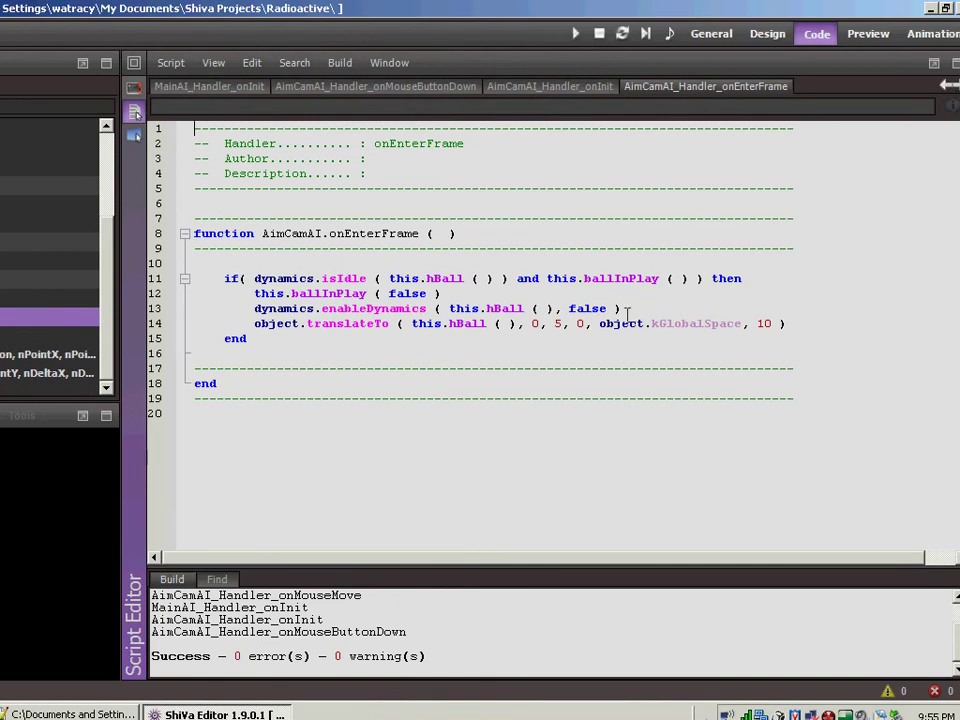
left_click(790, 324)
key("Return")
type("a")
type("ppliact")
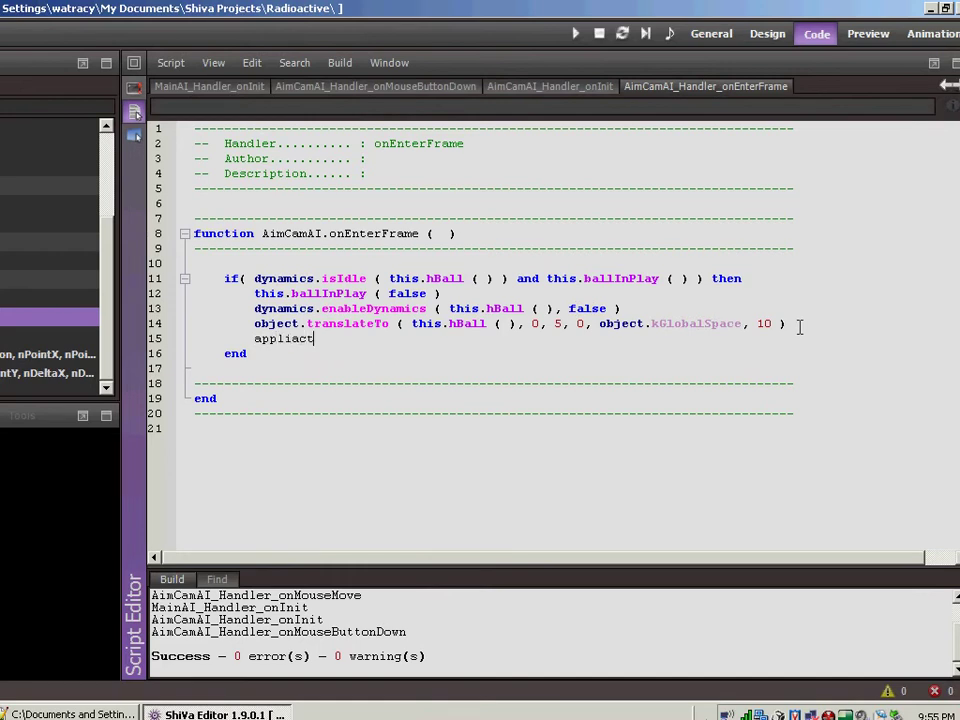
key("BackSpace")
key("BackSpace")
key("BackSpace")
type("ci")
key("BackSpace")
type("atio")
type("n.s")
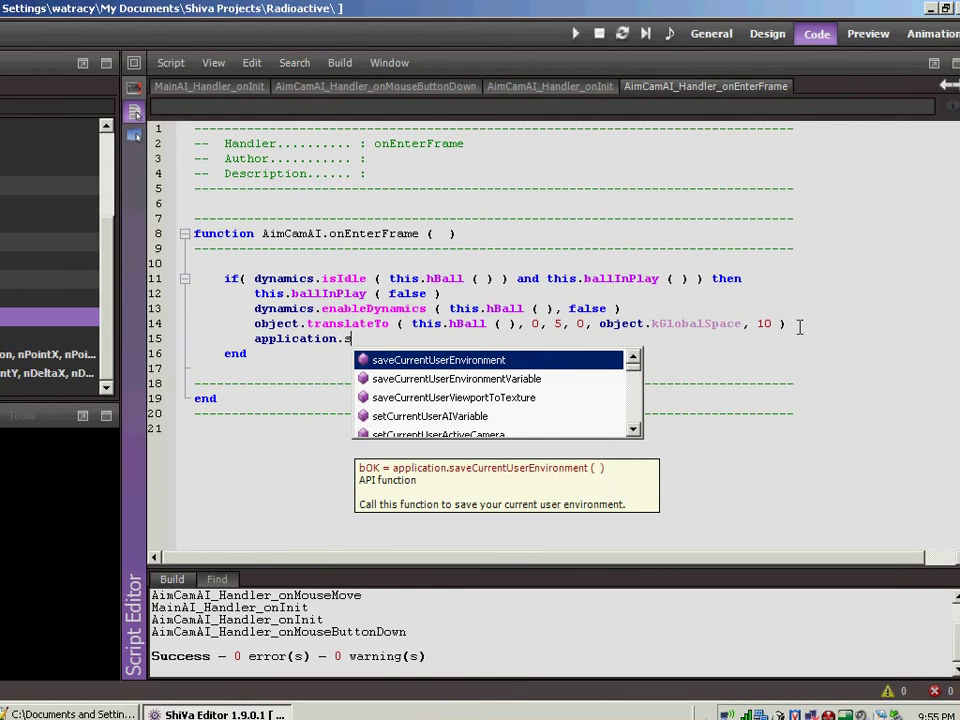
type("et")
key("Down")
key("Down")
key("Up")
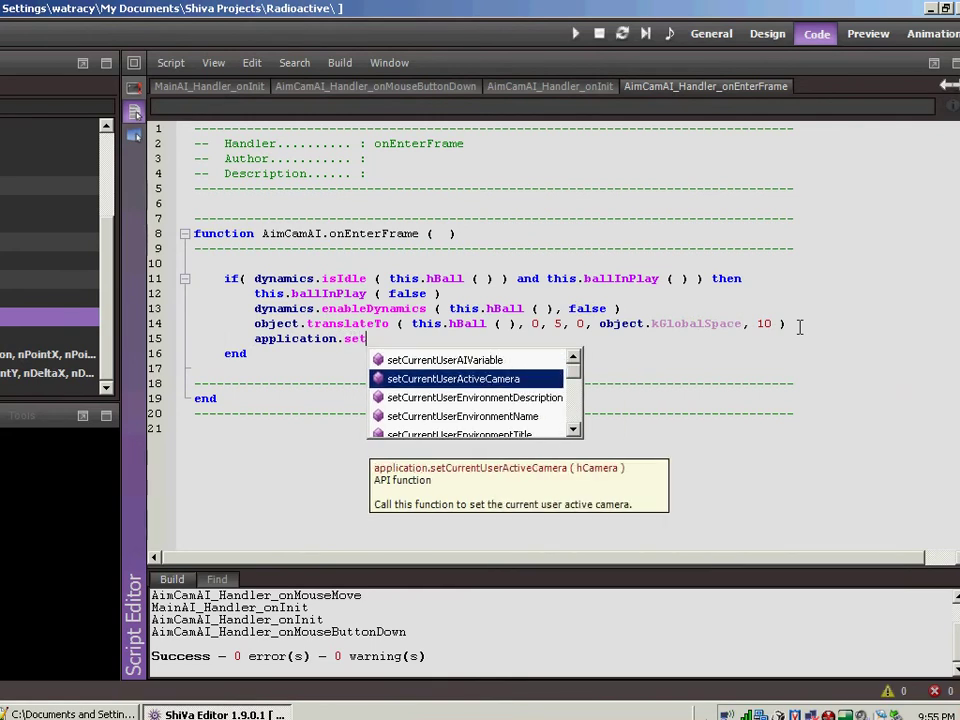
key("Return")
Pass this.hCam as the active camera and compile with F7
type("this")
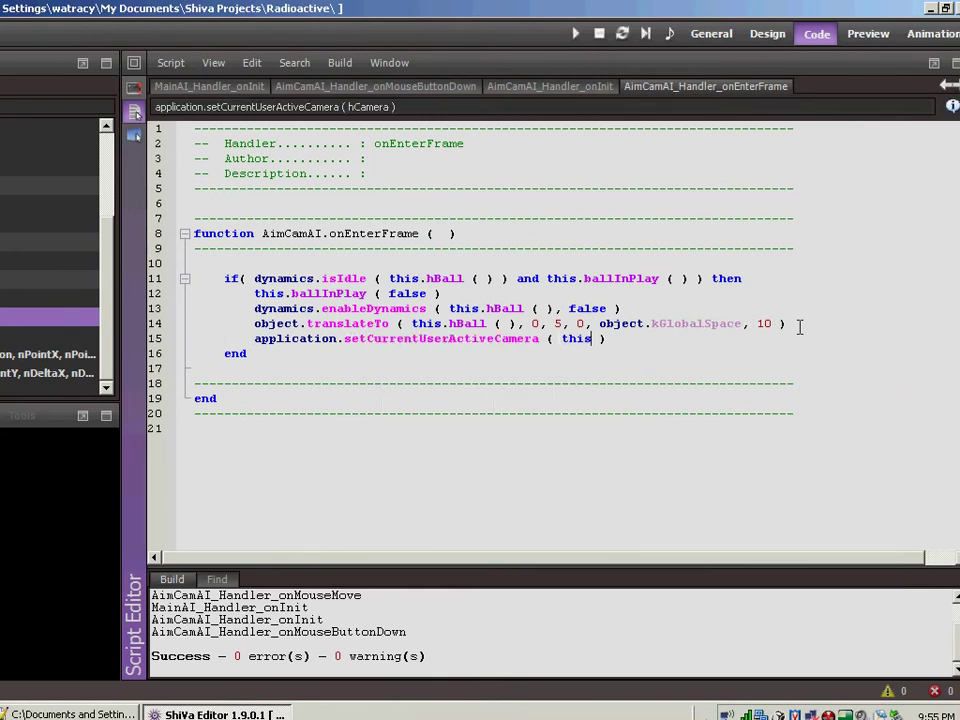
type(".")
key("Down")
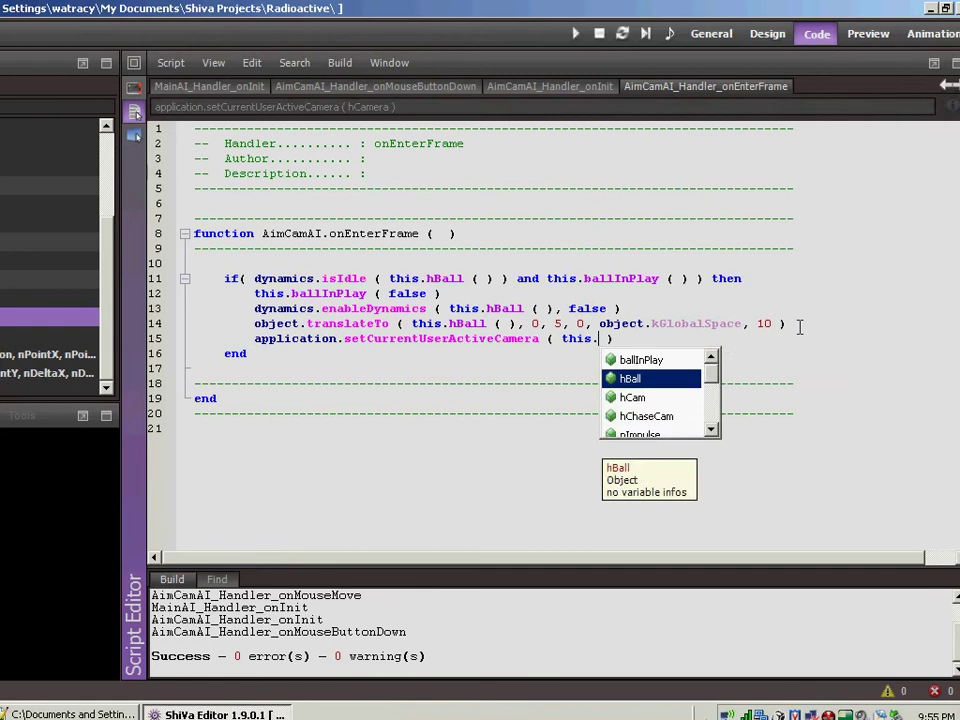
key("Down")
key("Return")
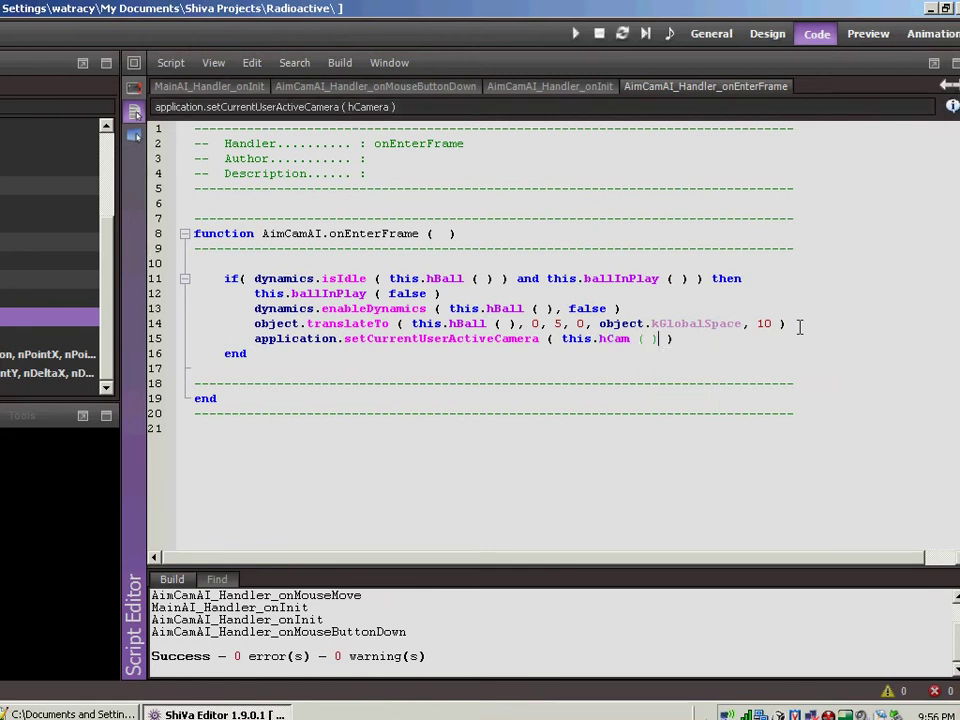
key("F7")
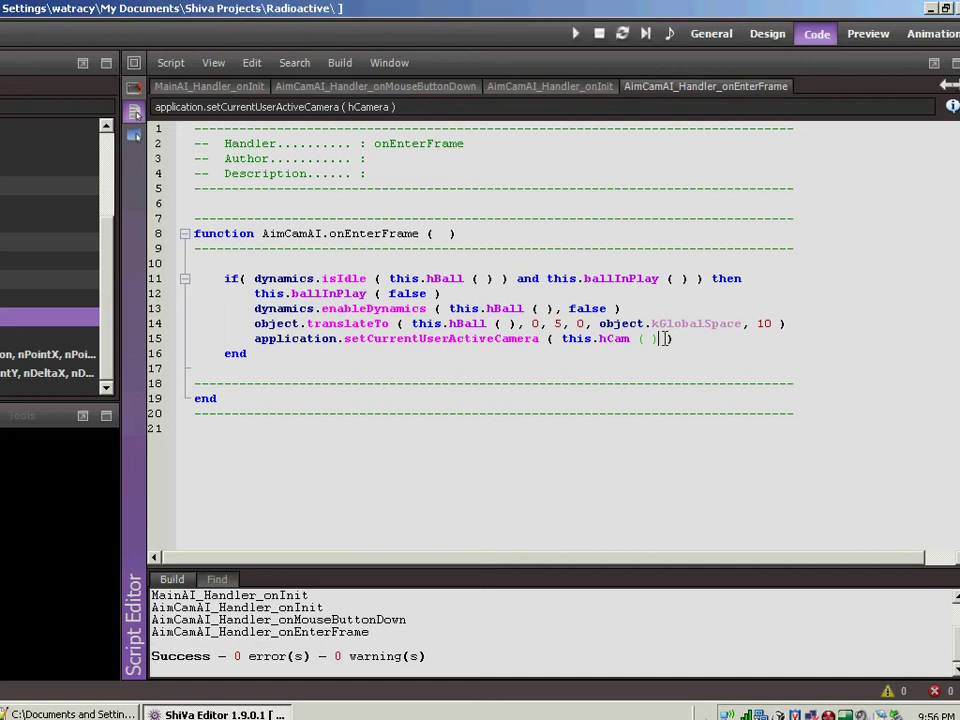
Copy the ball's translateTo line for hChaseCam so it also resets to 0, 5, 0, then build
left_click(796, 322)
key("Return")
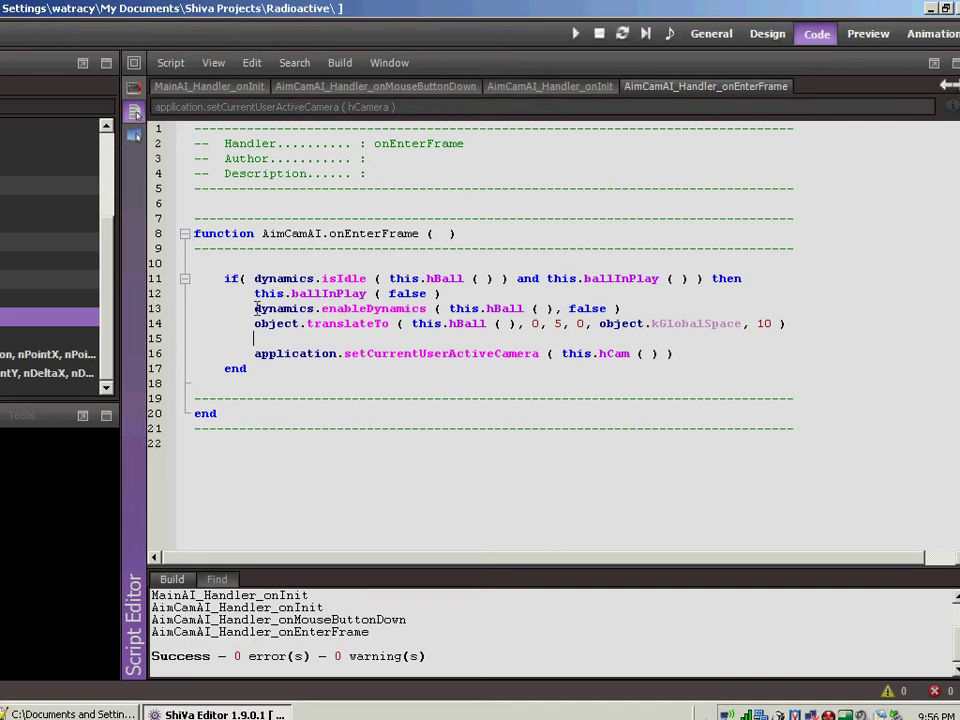
left_click_drag(255, 324, 786, 323)
key("ctrl+c")
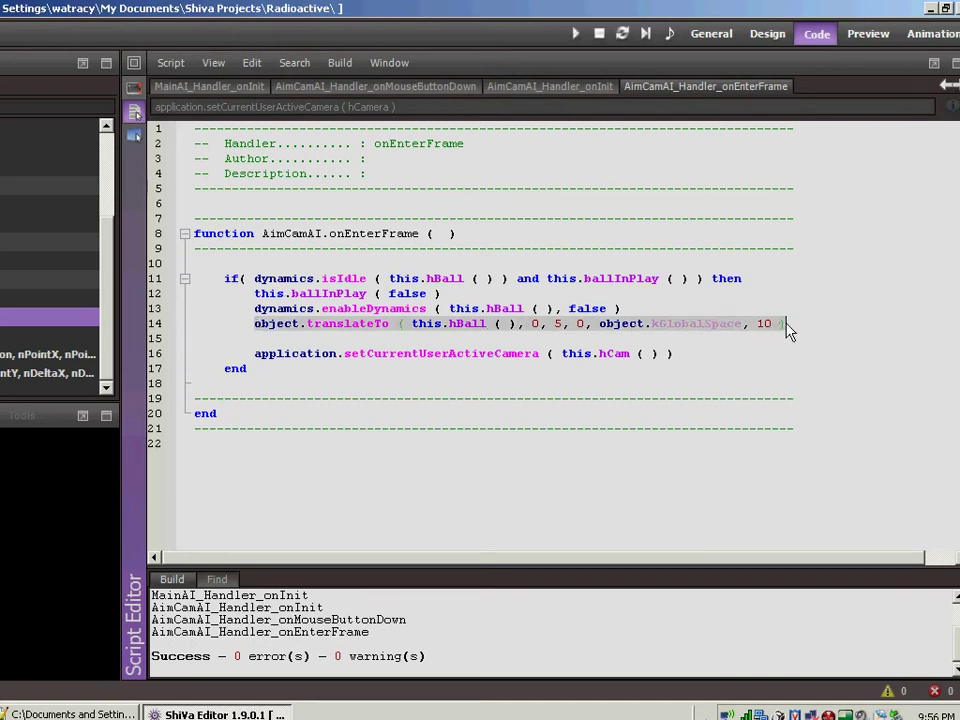
left_click(701, 345)
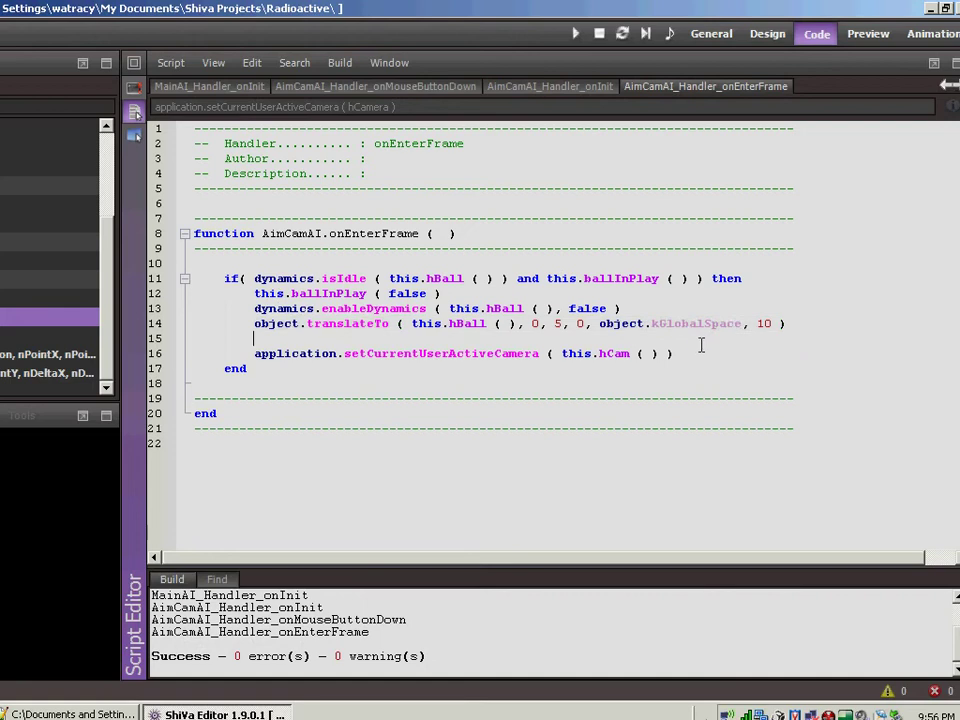
key("ctrl+v")
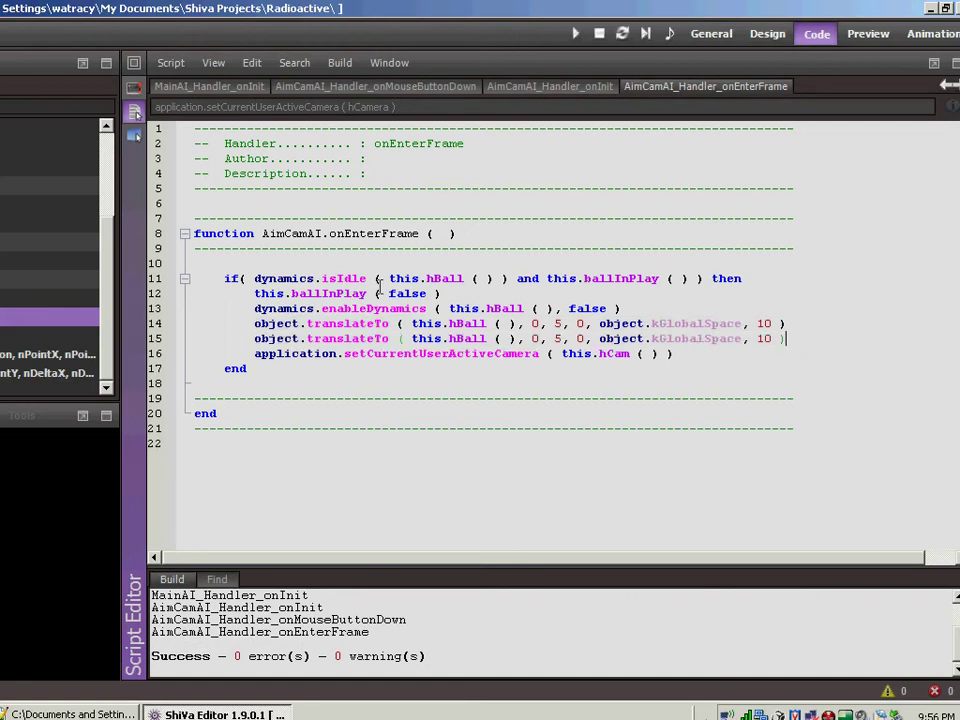
left_click(485, 339)
key("BackSpace")
key("BackSpace")
key("BackSpace")
key("BackSpace")
type("C")
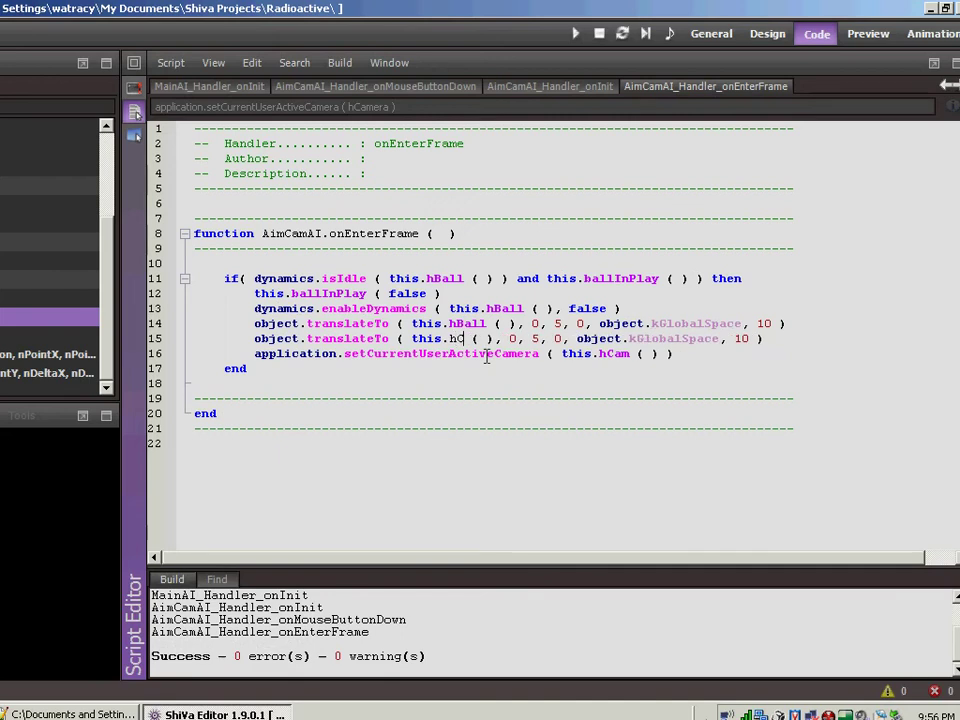
type("haseCam")
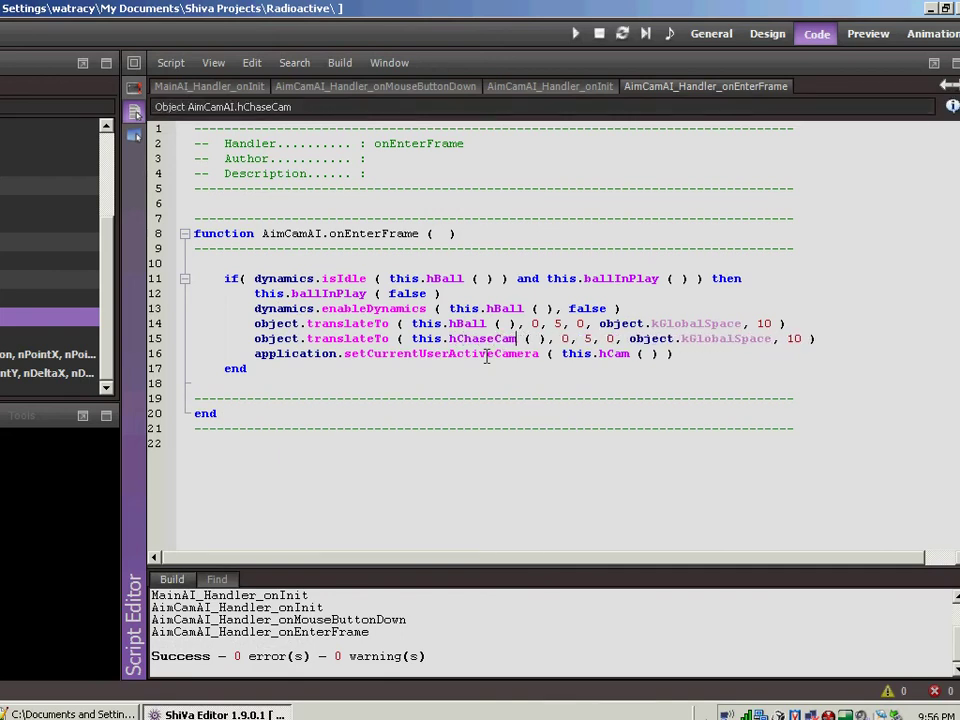
key("F7")
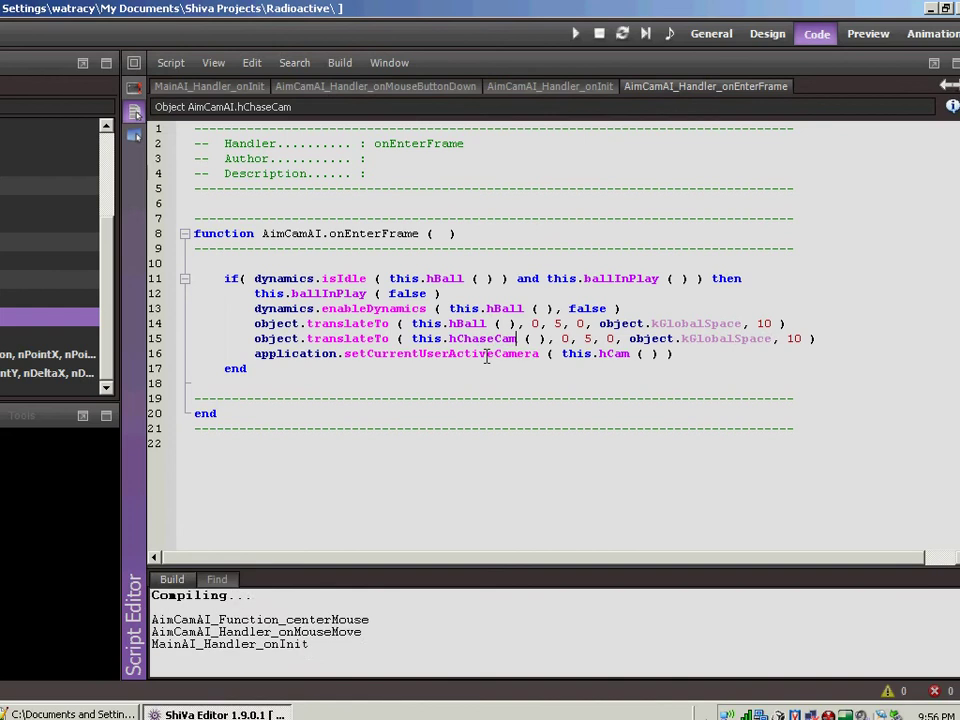
Run the game in the General layout, watch the view follow the ball, then stop
left_click(719, 36)
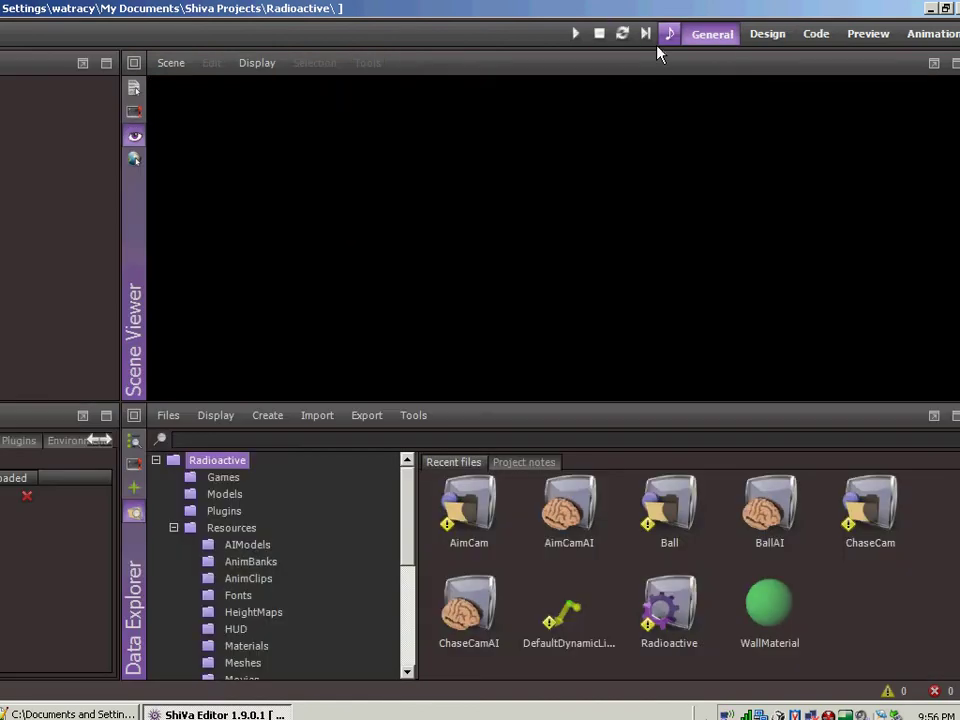
left_click(576, 34)
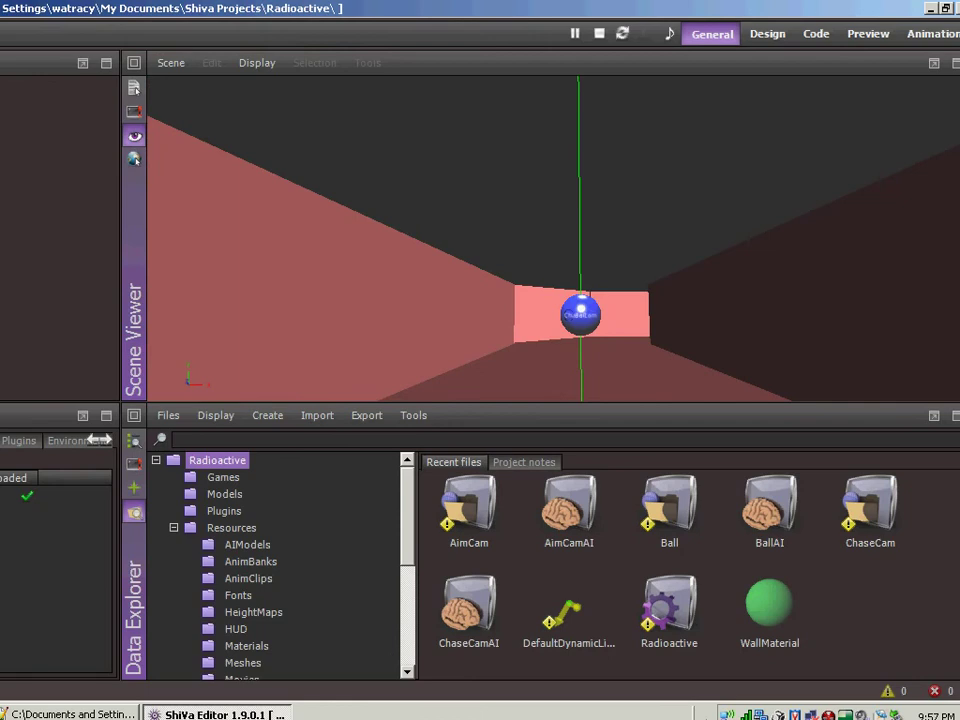
key("Escape")
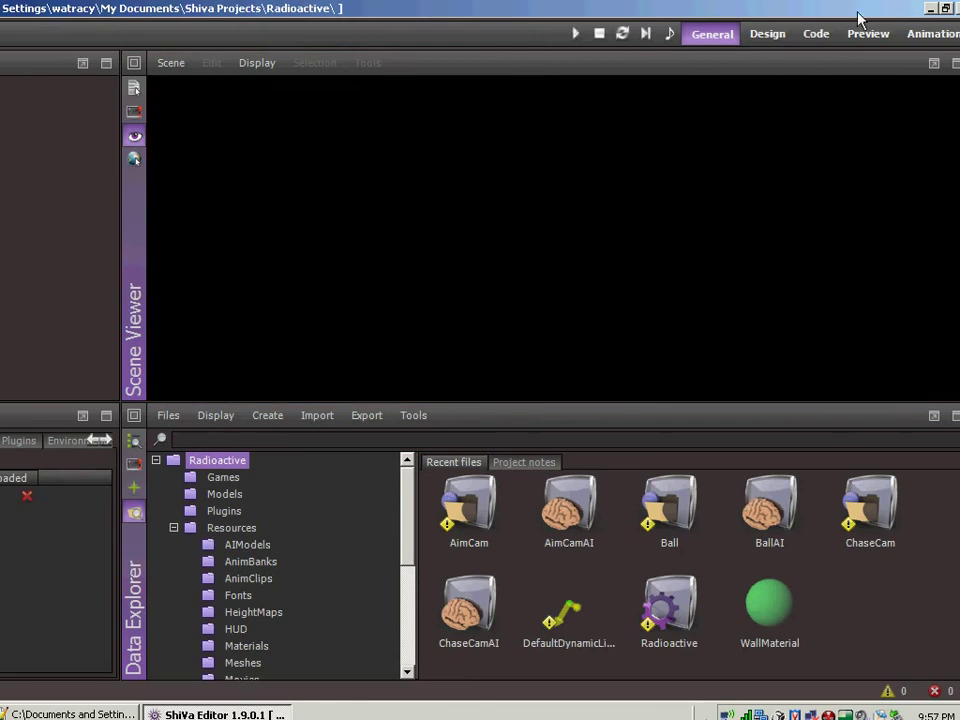
Start an object.lookAt call on hChaseCam and change the chase camera's reset z to 10
left_click(817, 33)
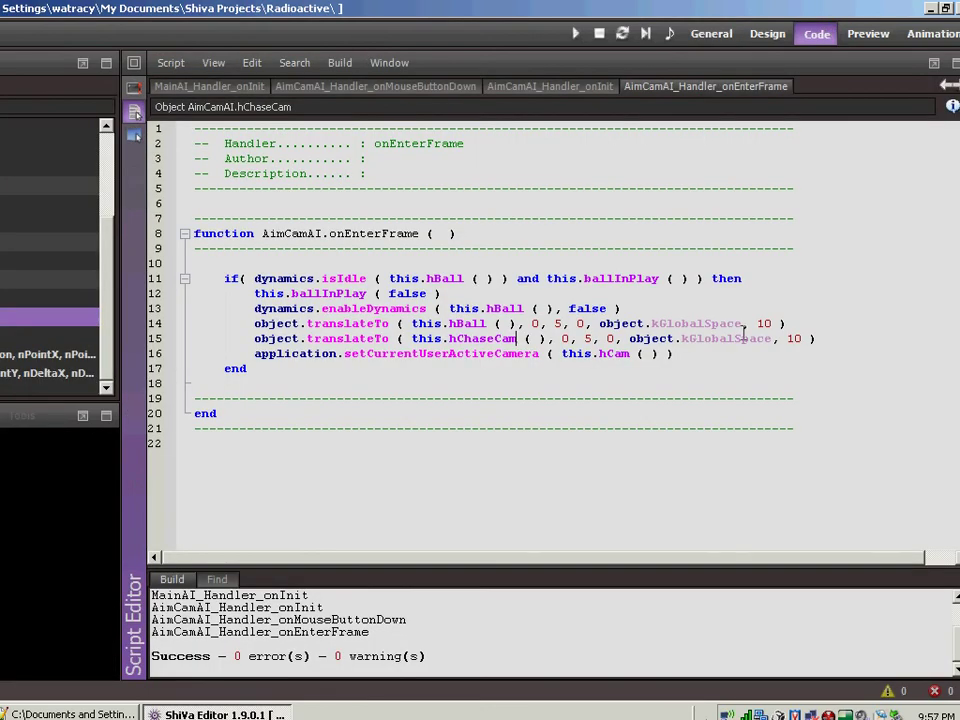
left_click(867, 338)
key("Return")
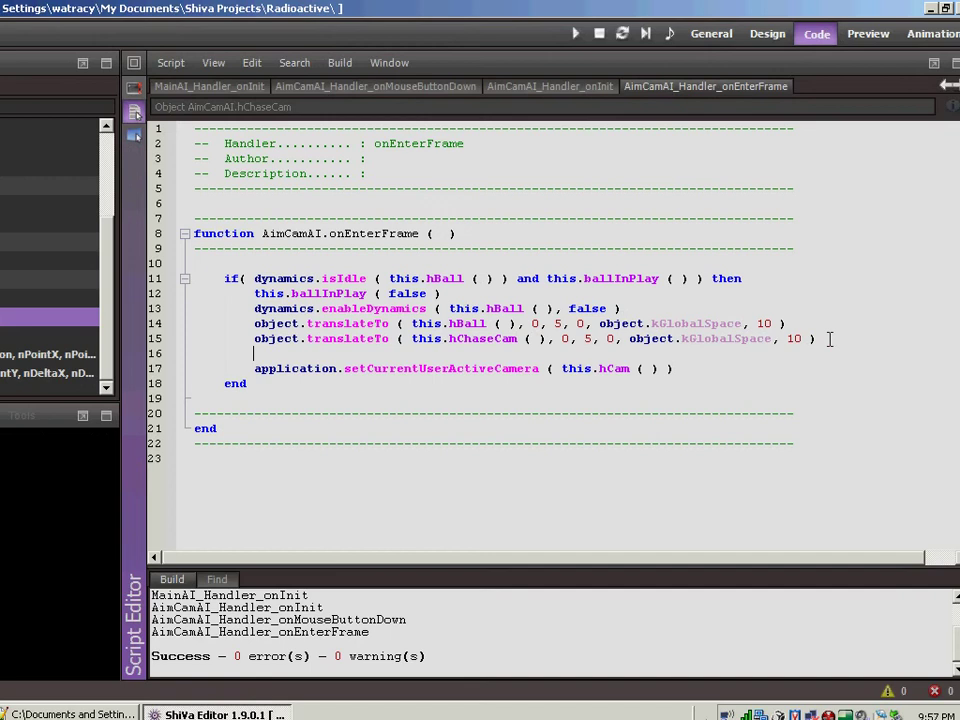
type("on")
key("BackSpace")
type("k")
key("BackSpace")
type("bjec")
type("t.loo")
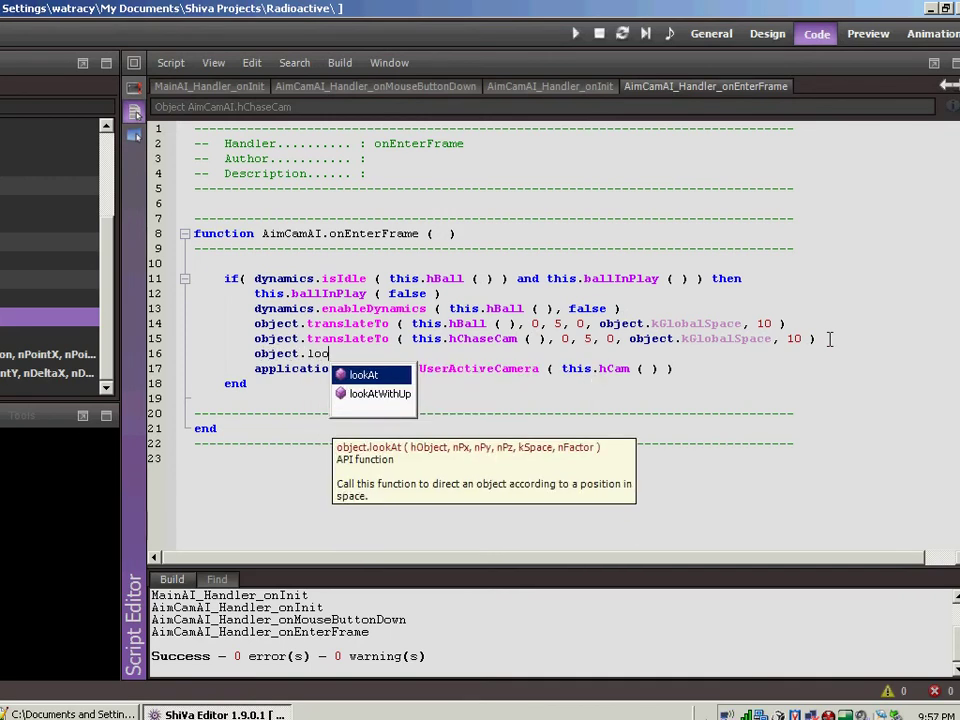
key("Return")
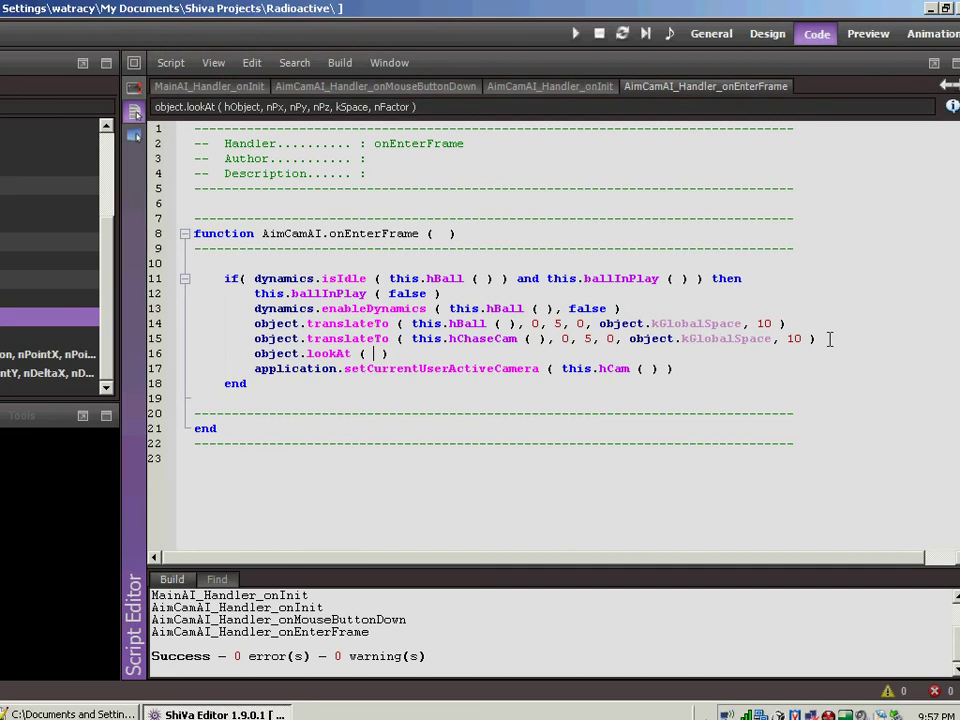
type("thi")
type("s.")
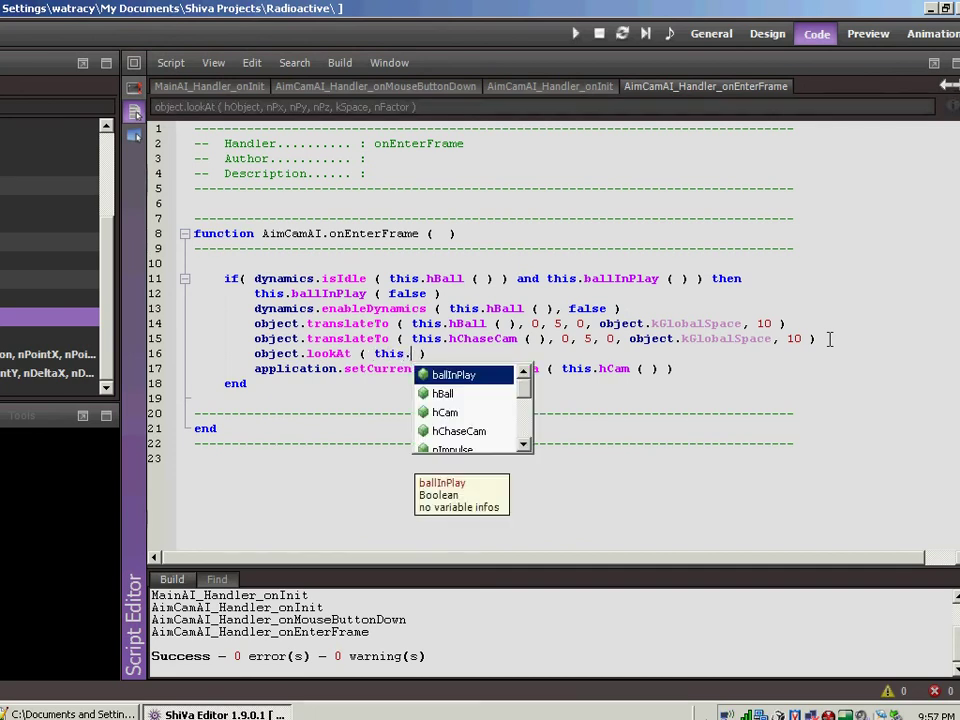
type("hc")
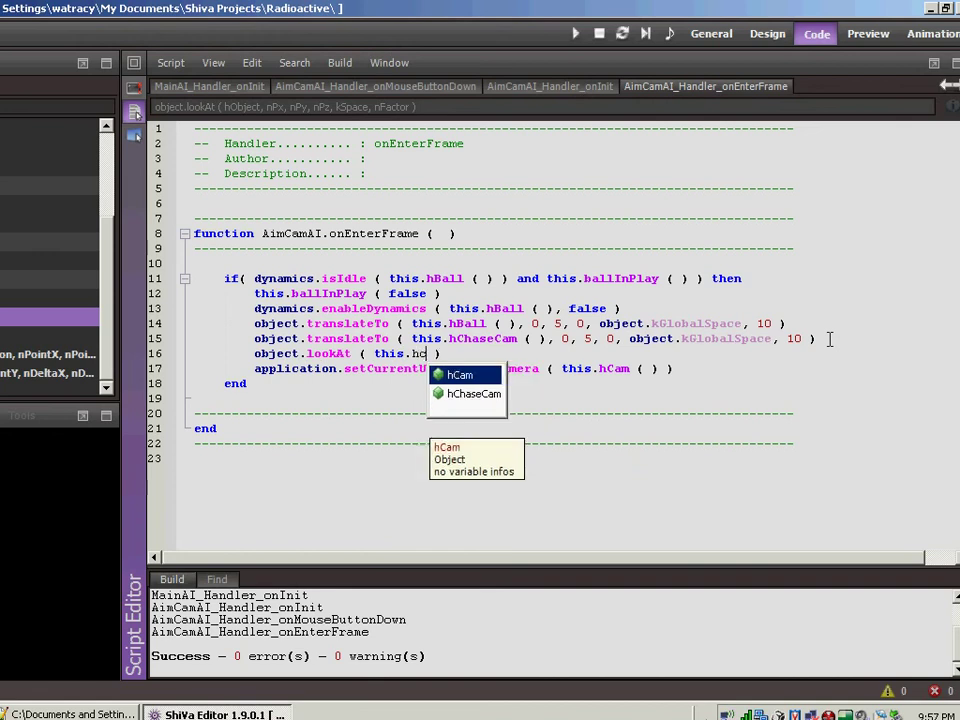
key("Down")
key("Return")
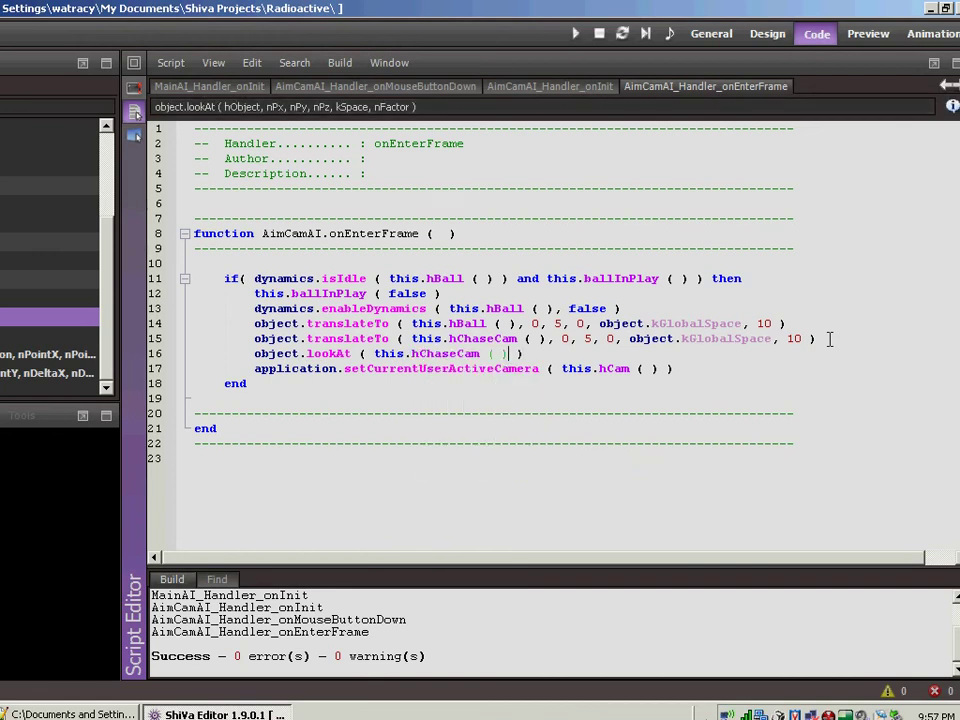
type(",")
left_click(608, 338)
key("BackSpace")
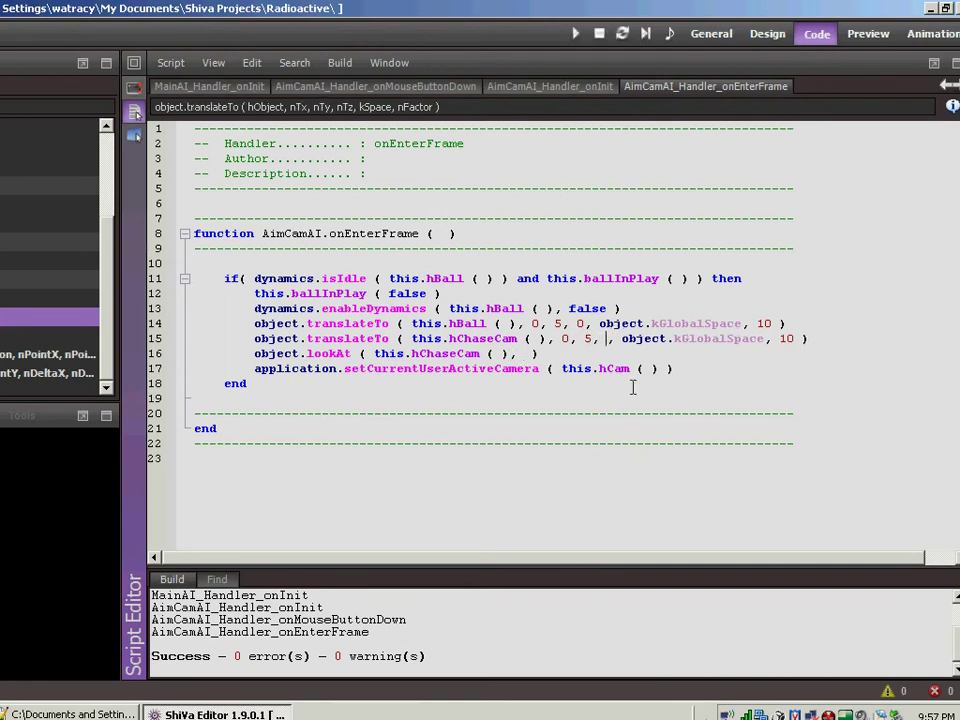
type("10")
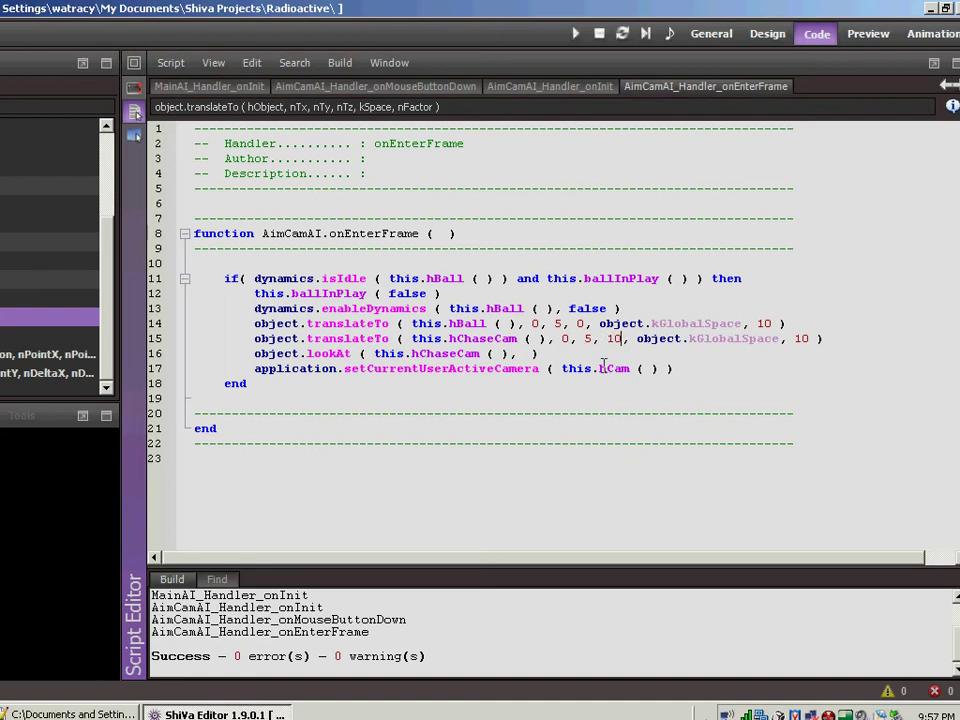
Complete the lookAt arguments as 0, 5, 0, kGlobalSpace, 1
left_click(522, 354)
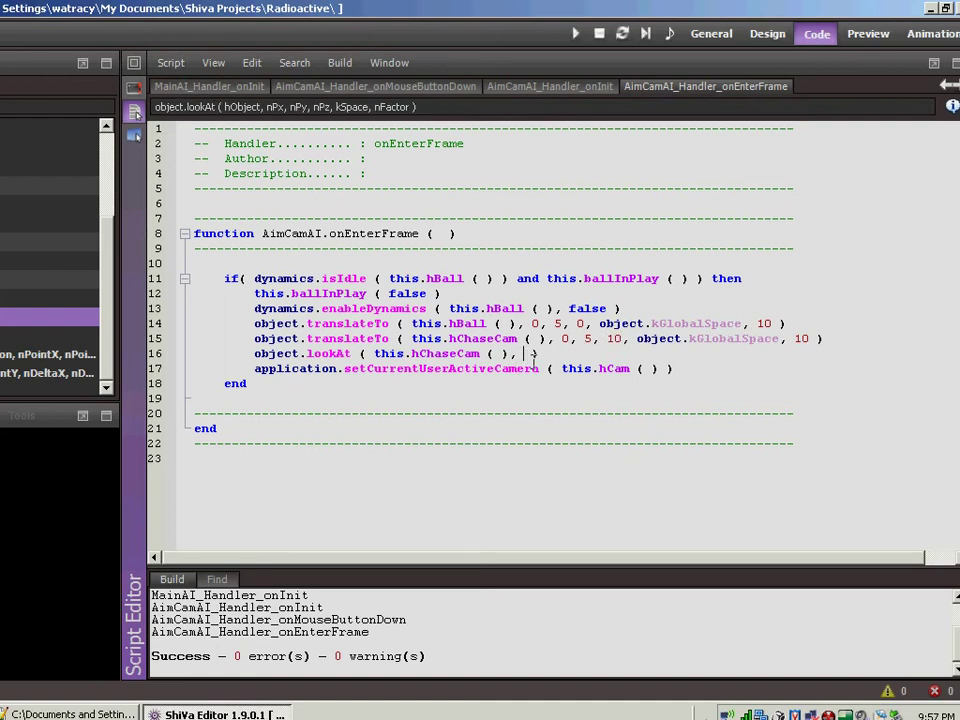
type("0")
type(",")
key("BackSpace")
type("5 .")
key("BackSpace")
type(",")
key("BackSpace")
key("BackSpace")
type(", ")
type("0")
type(", ob")
type("ject.g ")
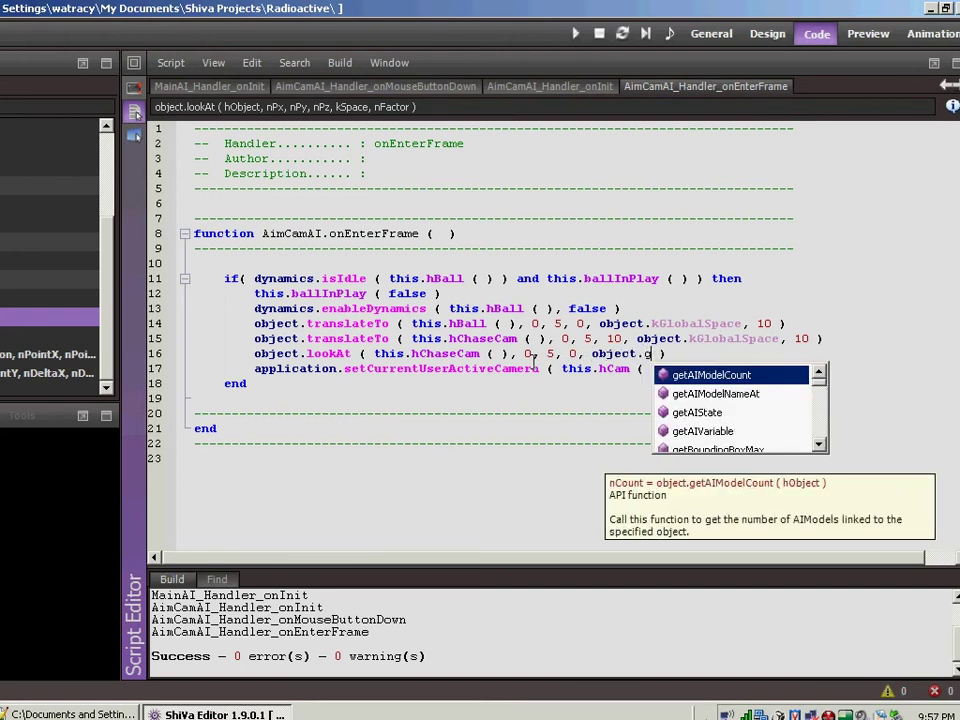
type("l")
key("Down")
key("Down")
key("Down")
key("Return")
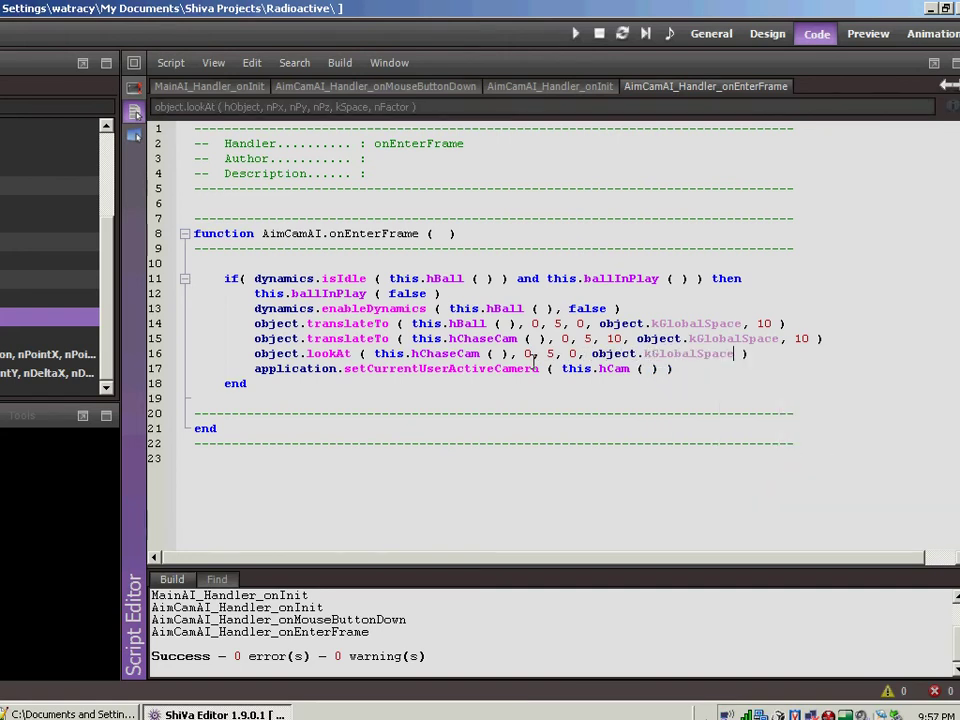
type(", ")
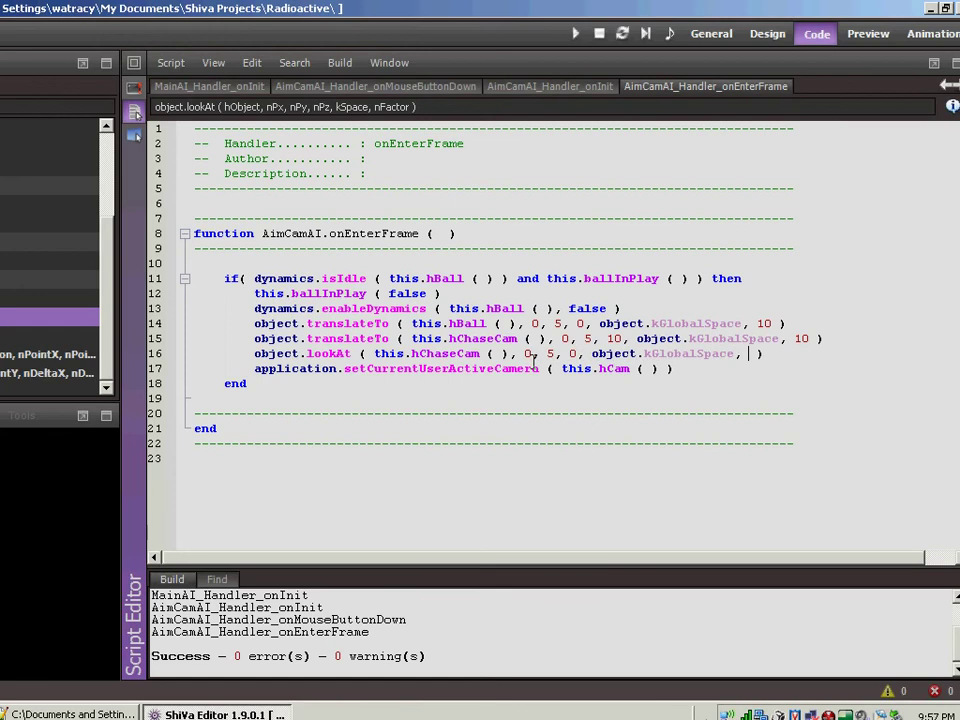
type("1")
Reduce the ball and chase camera reset factors from 10 to 1 and rebuild
left_click(772, 323)
key("BackSpace")
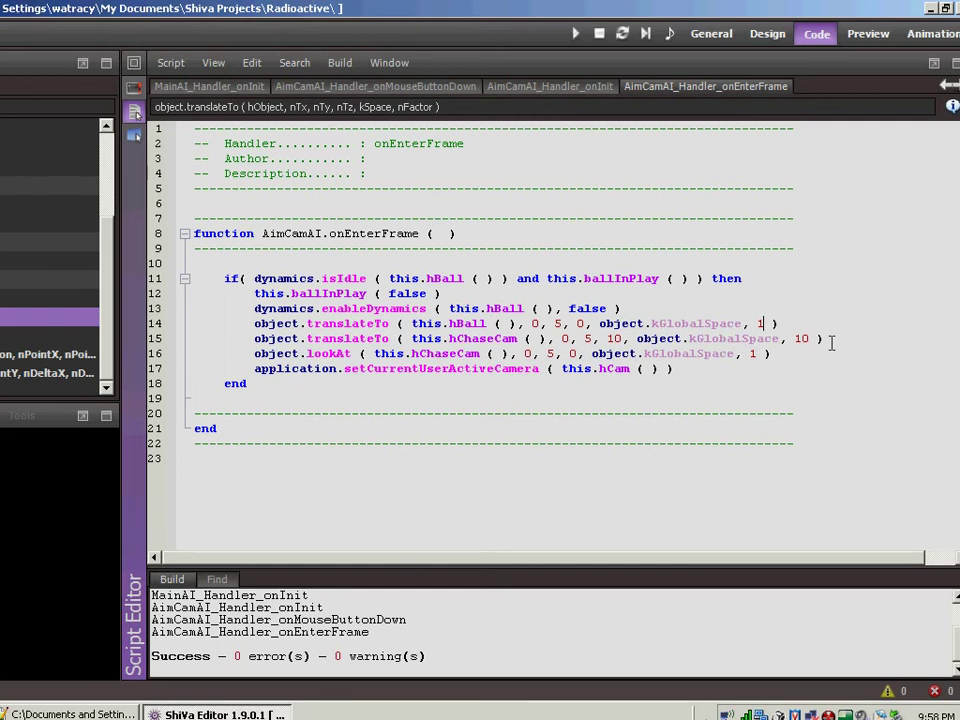
left_click(808, 339)
key("BackSpace")
key("F7")
left_click(712, 33)
Play the game to watch the chase camera follow the ball down the pink corridor, then stop it
left_click(576, 34)
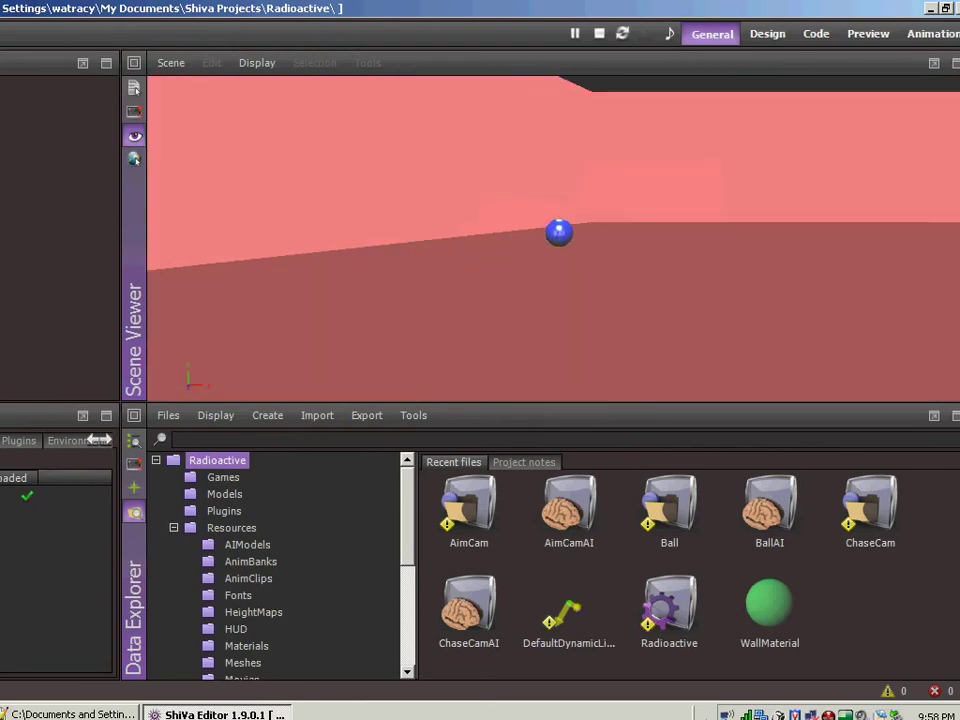
key("Escape")
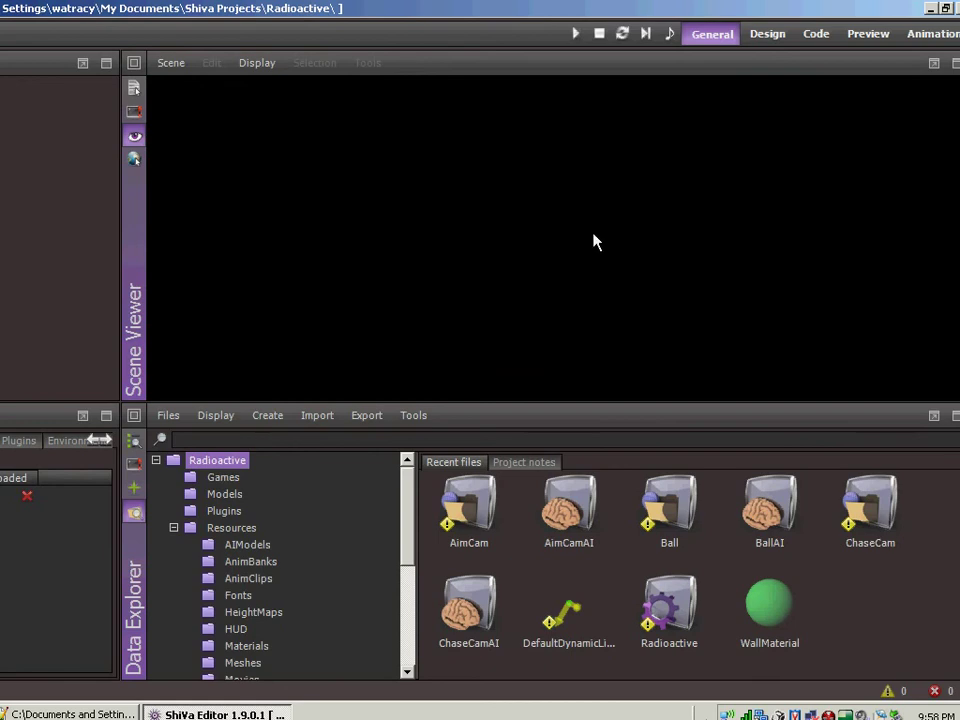
In onMouseButtonDown, add an object.matchRotation line turning hBall to hCam in kGlobalSpace
left_click(818, 33)
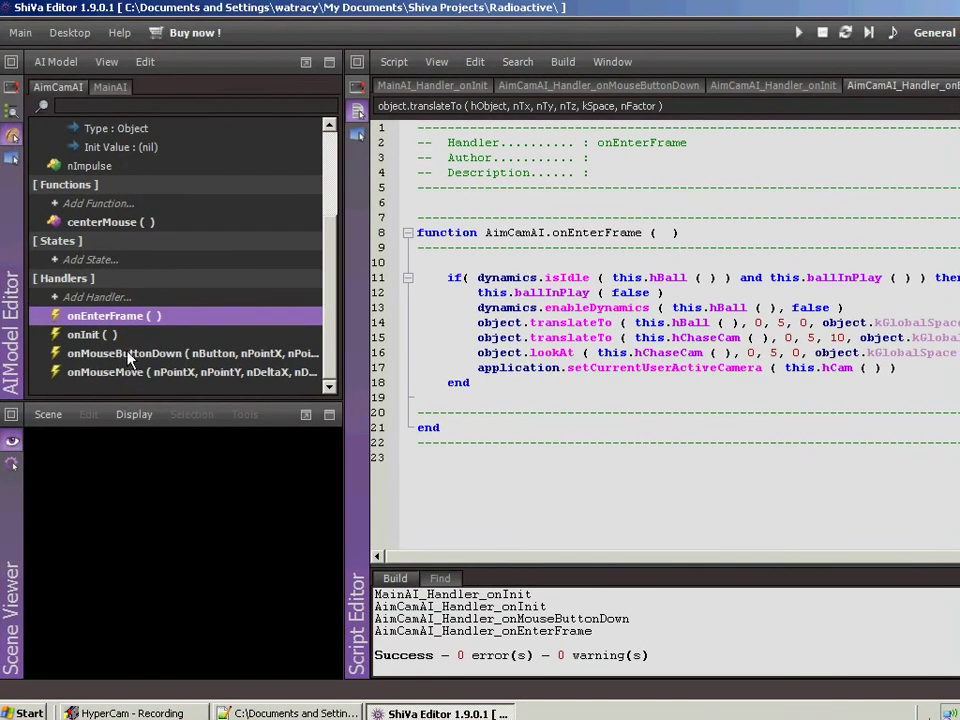
double_click(128, 354)
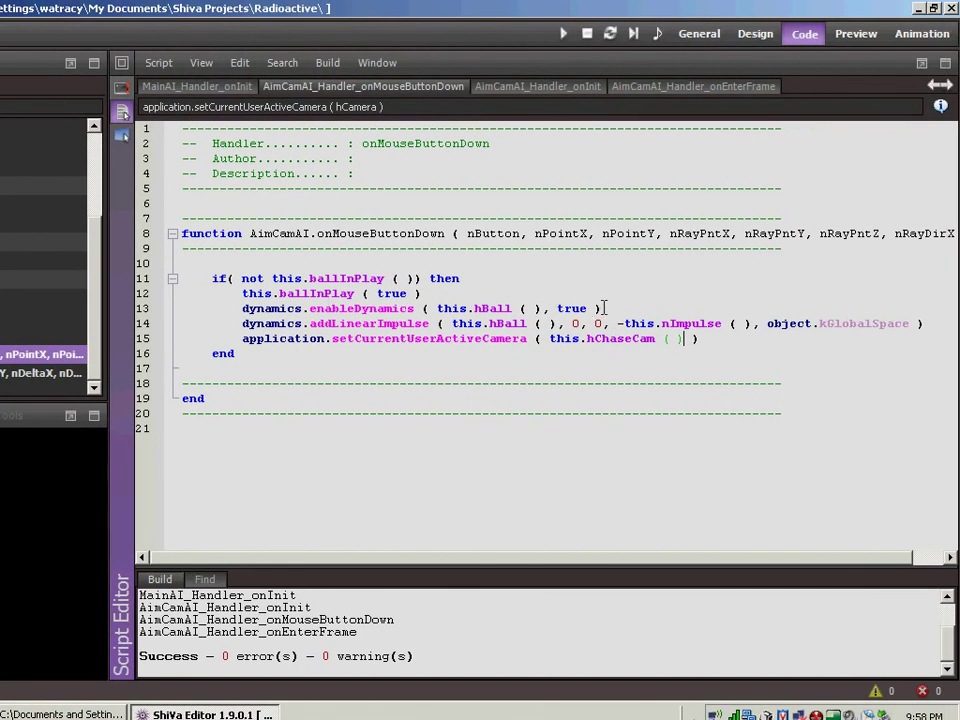
left_click(438, 294)
key("Return")
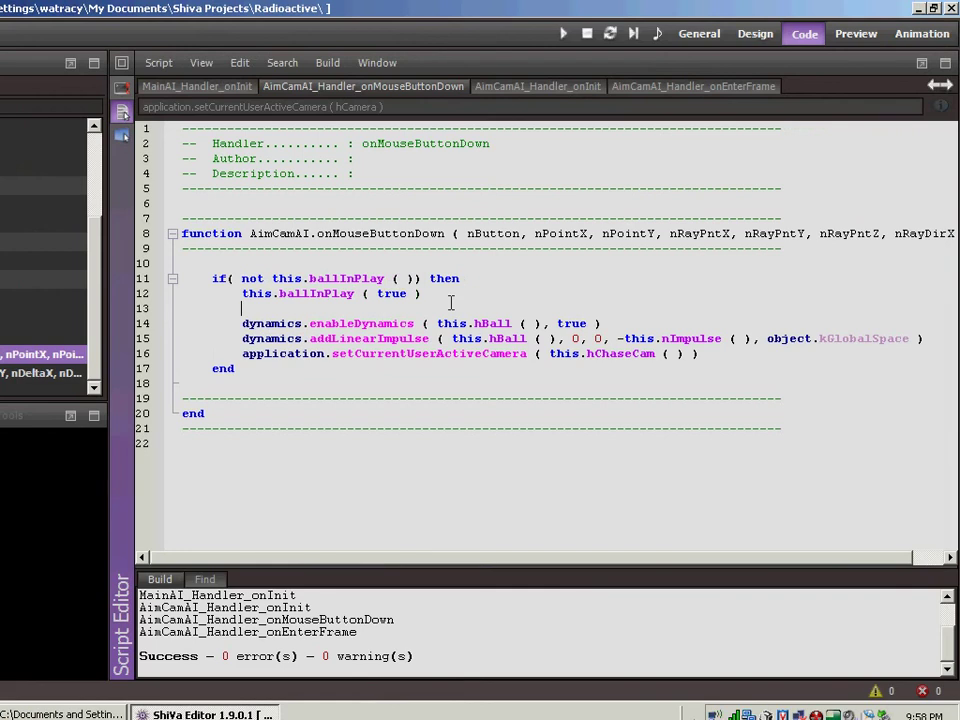
type("object.")
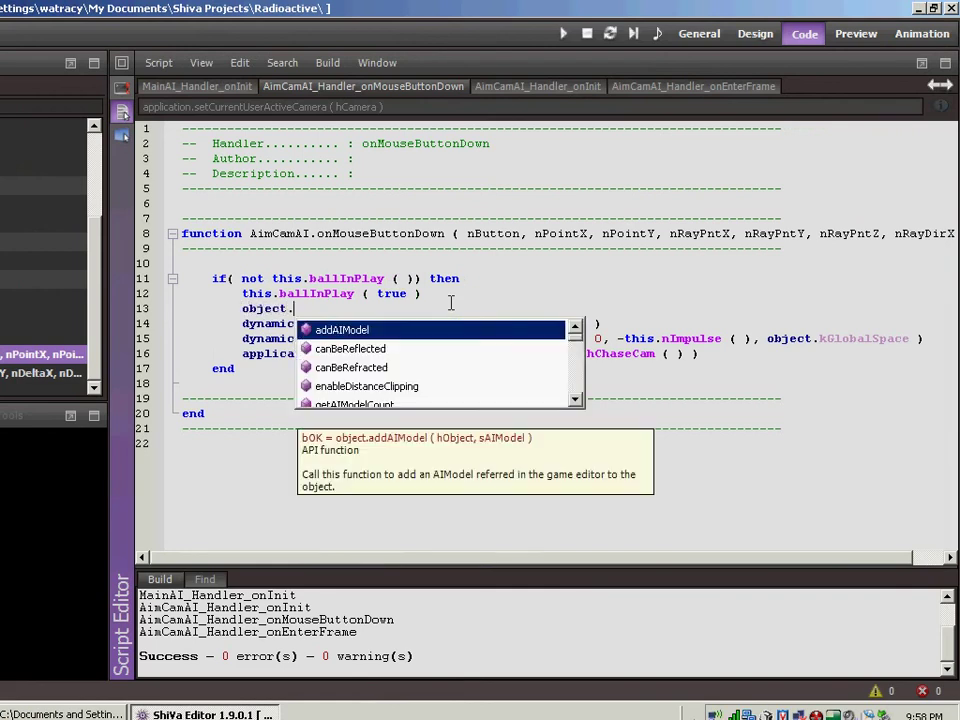
type("ma")
key("Return")
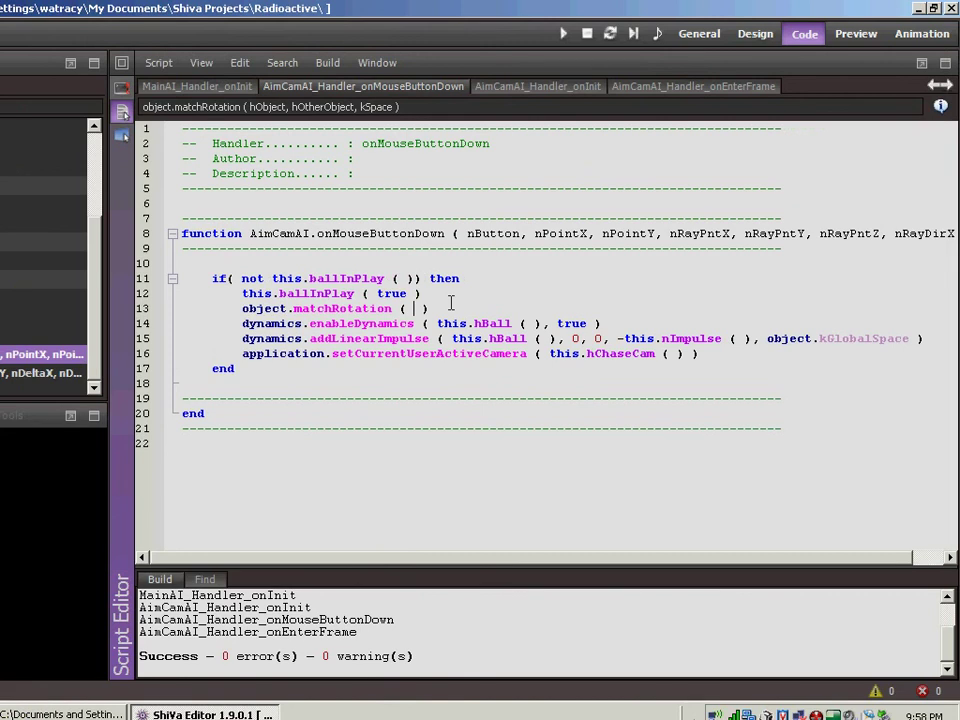
type("t")
type("his.h")
key("Return")
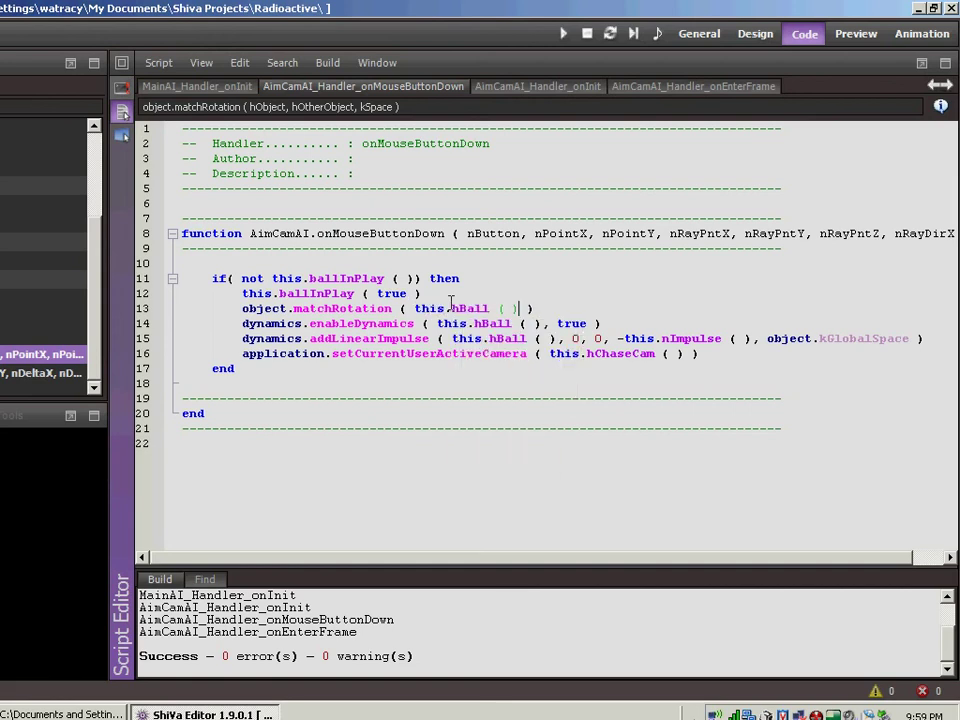
type(", ")
type("this")
type(".")
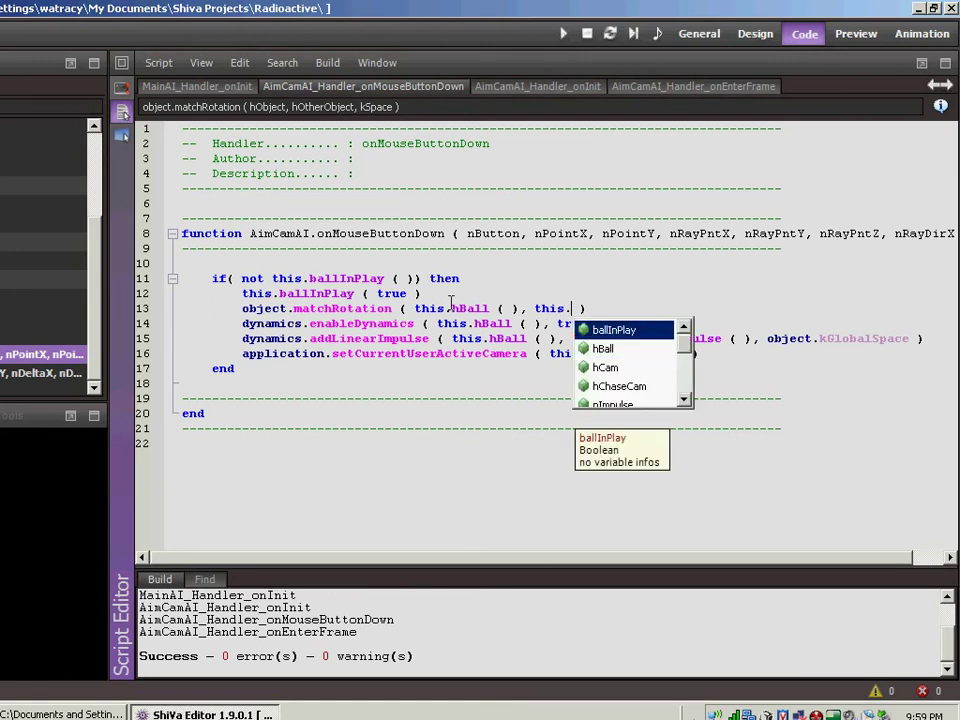
key("Down")
key("Down")
key("Return")
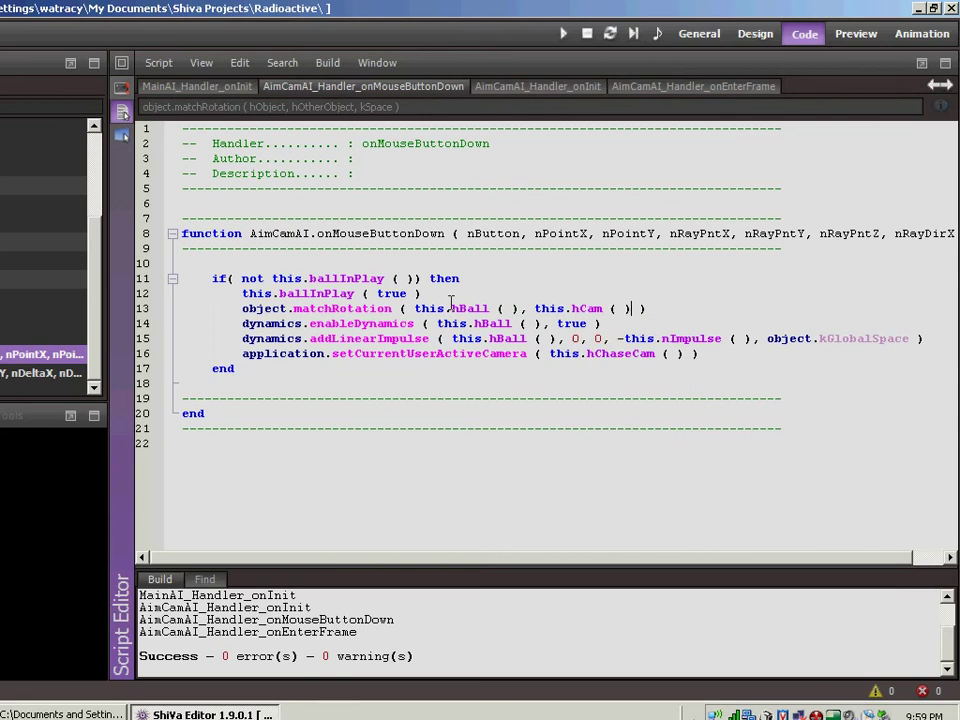
type(", ob")
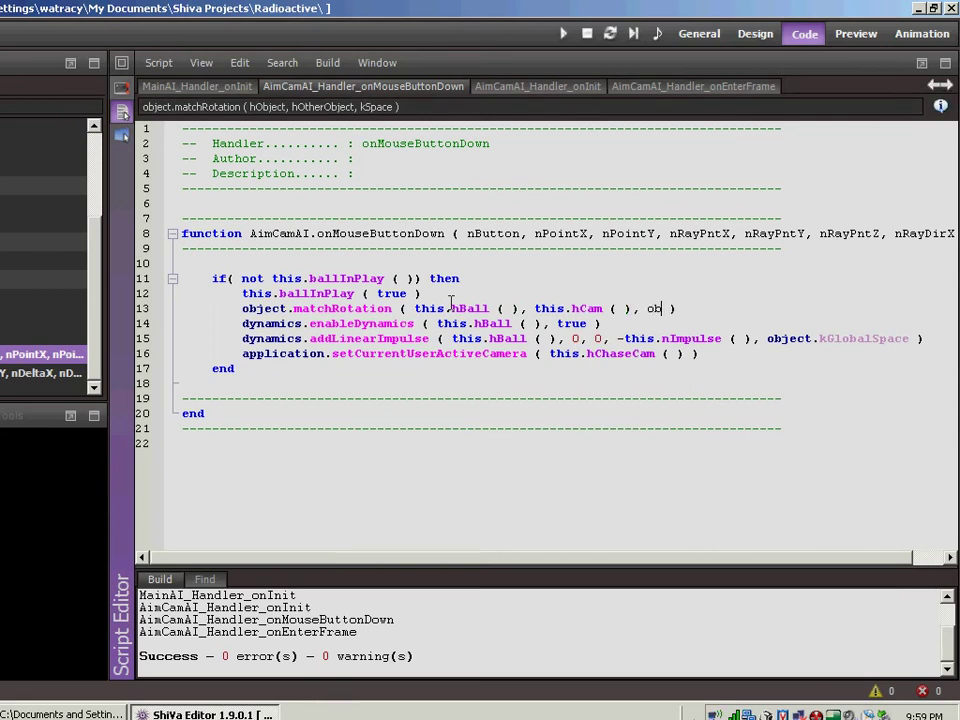
type("ject")
type(".g")
key("Escape")
type("lob")
key("ctrl+space")
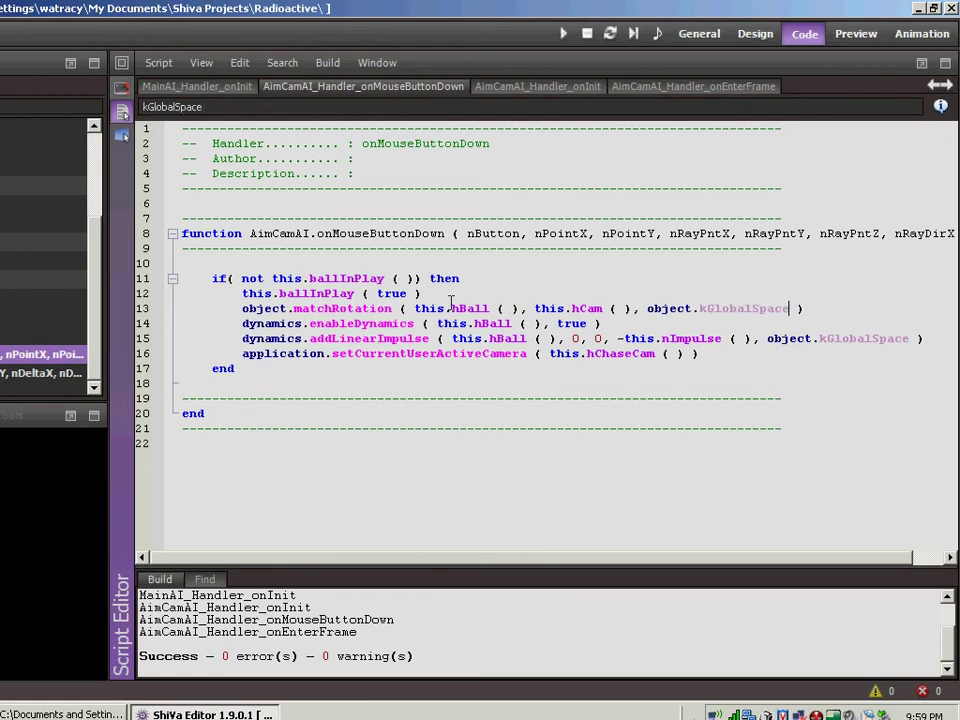
Duplicate the matchRotation line onto a new line 14
left_click(812, 308)
key("Return")
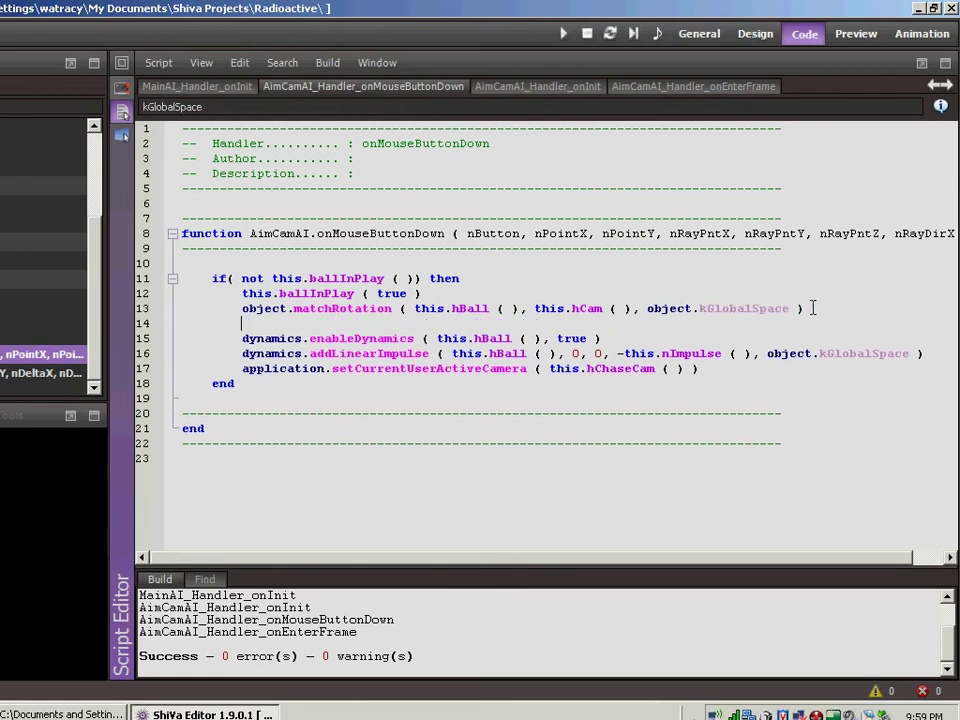
mouse_move(805, 308)
left_mouse_down()
mouse_move(320, 293)
mouse_move(245, 310)
left_mouse_up()
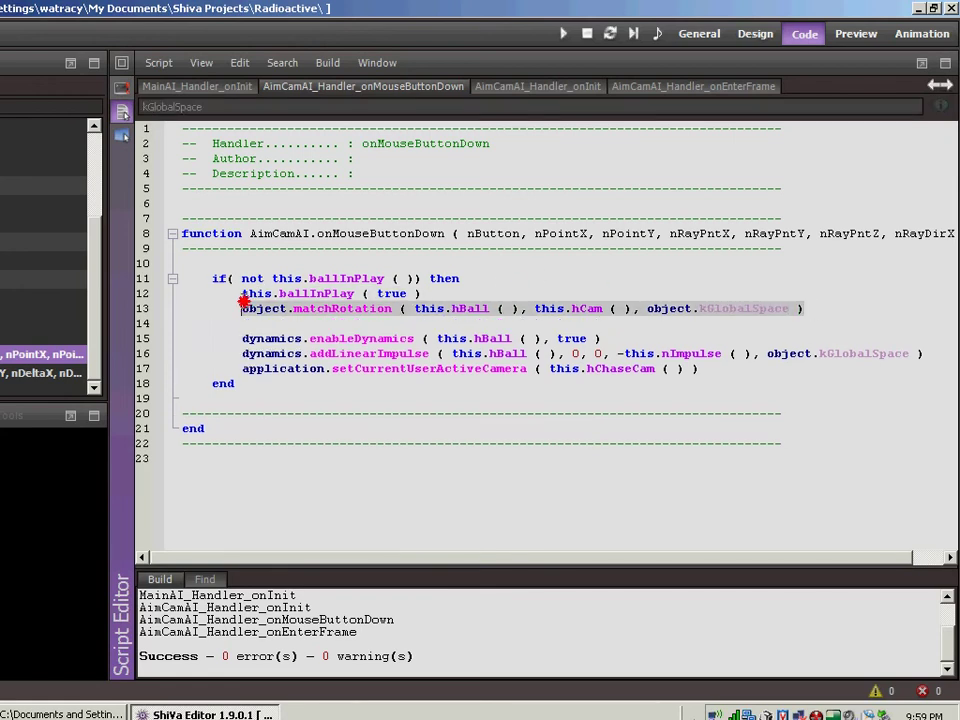
key("ctrl+c")
left_click(243, 323)
key("ctrl+v")
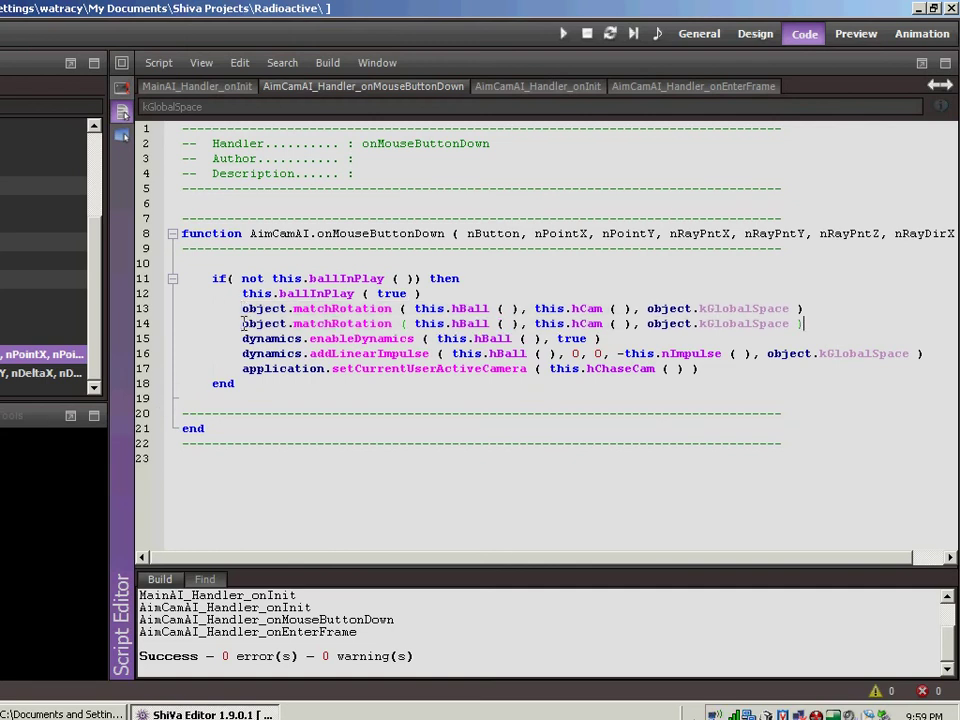
Change the copied line to rotate hChaseCam instead of hBall, then compile with F7
left_click(579, 324)
type("C")
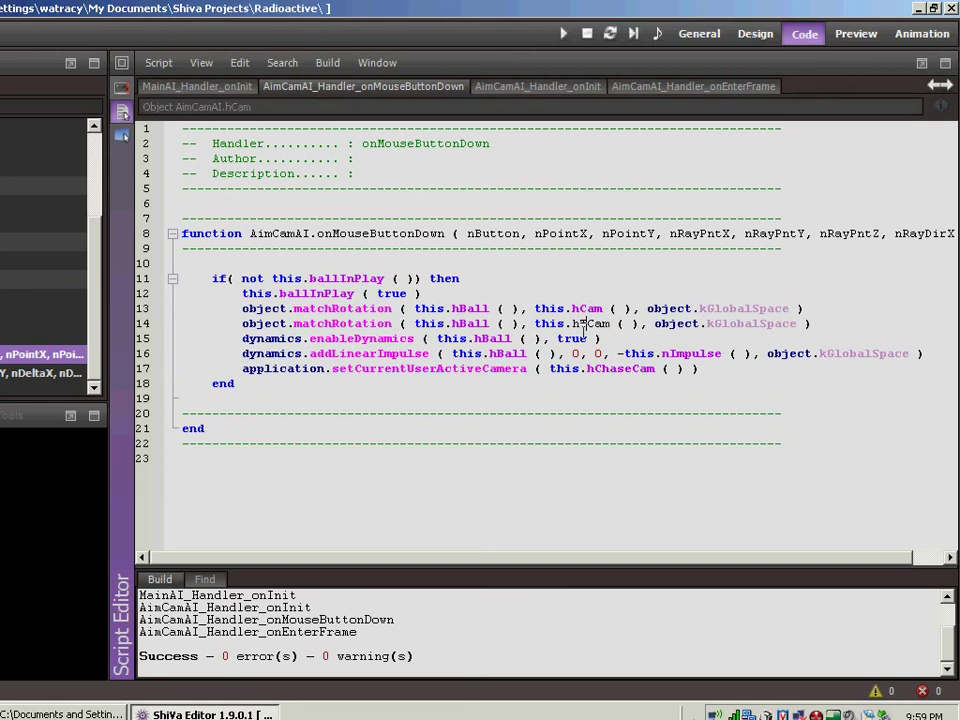
key("BackSpace")
key("BackSpace")
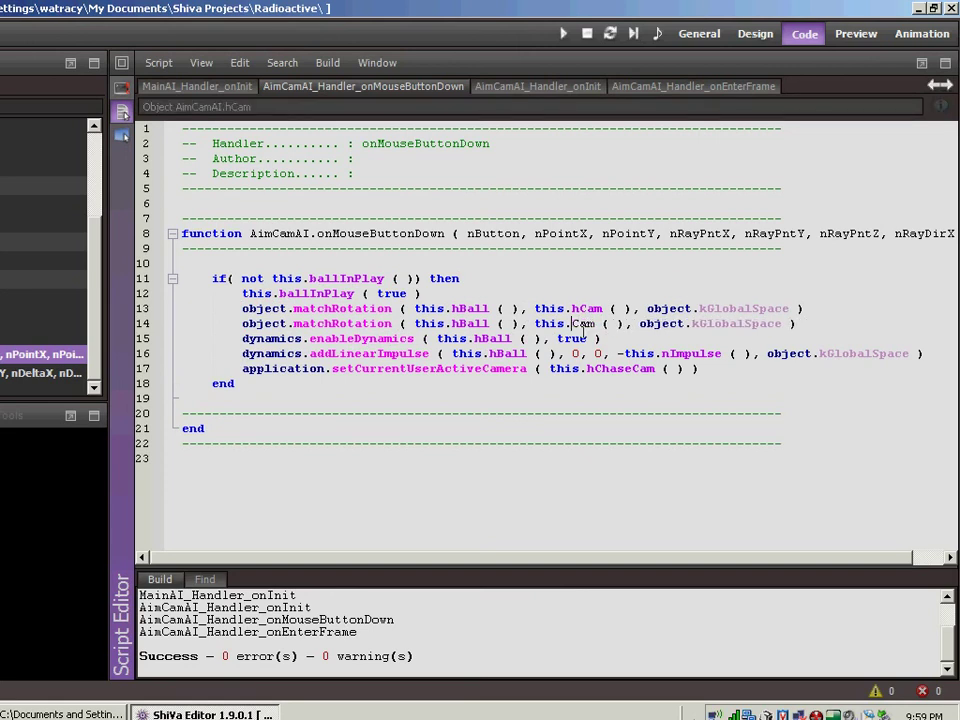
type("h")
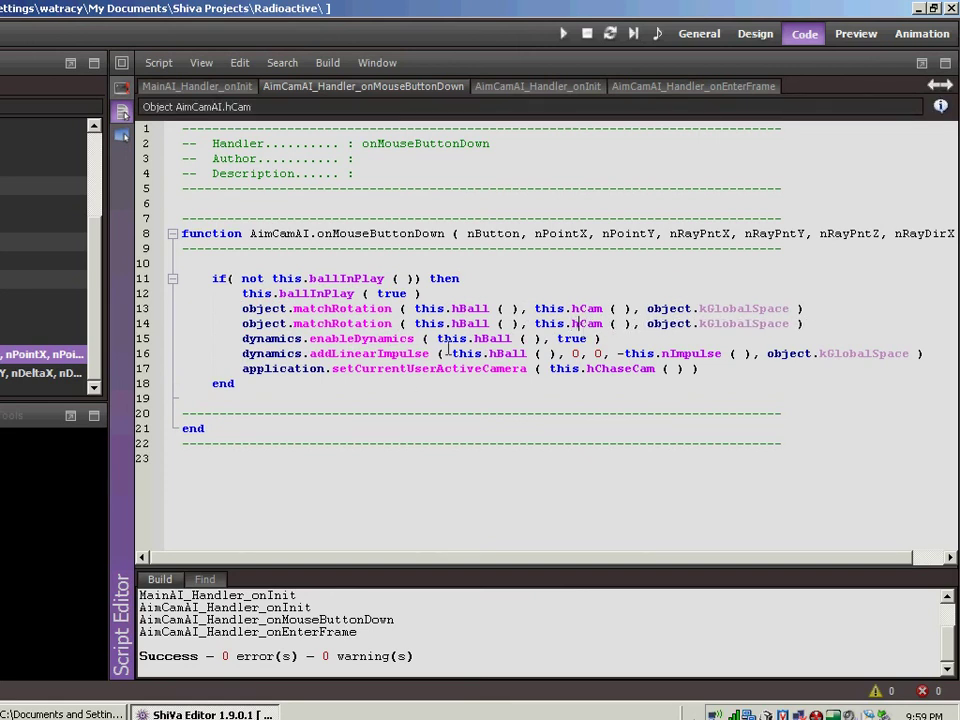
left_click(489, 323)
key("BackSpace")
key("BackSpace")
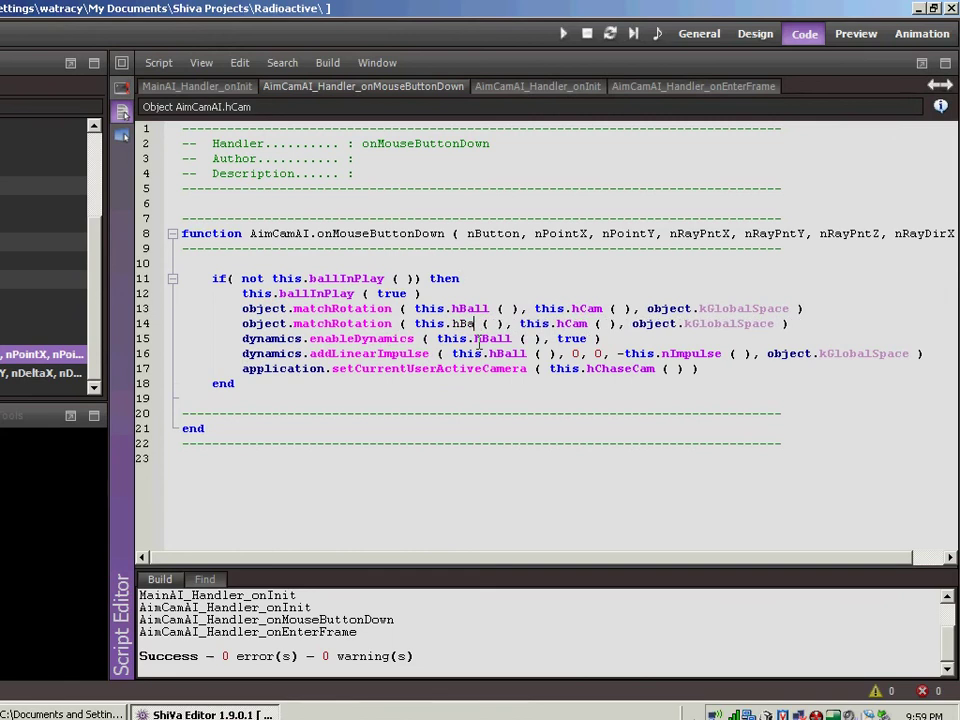
key("BackSpace")
key("BackSpace")
type("ChaseC")
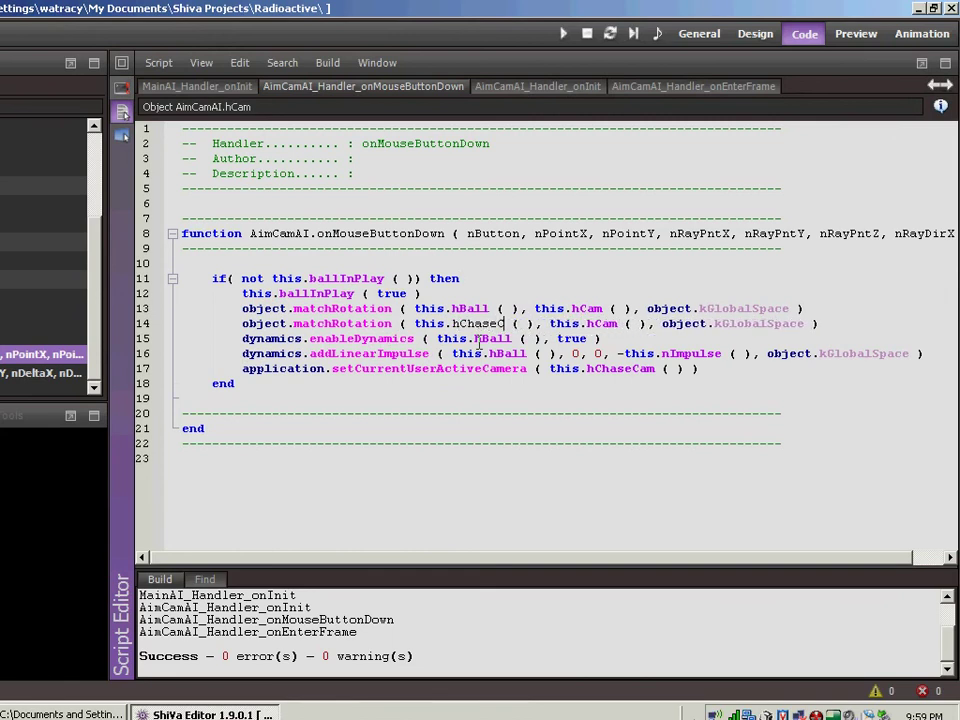
type("am")
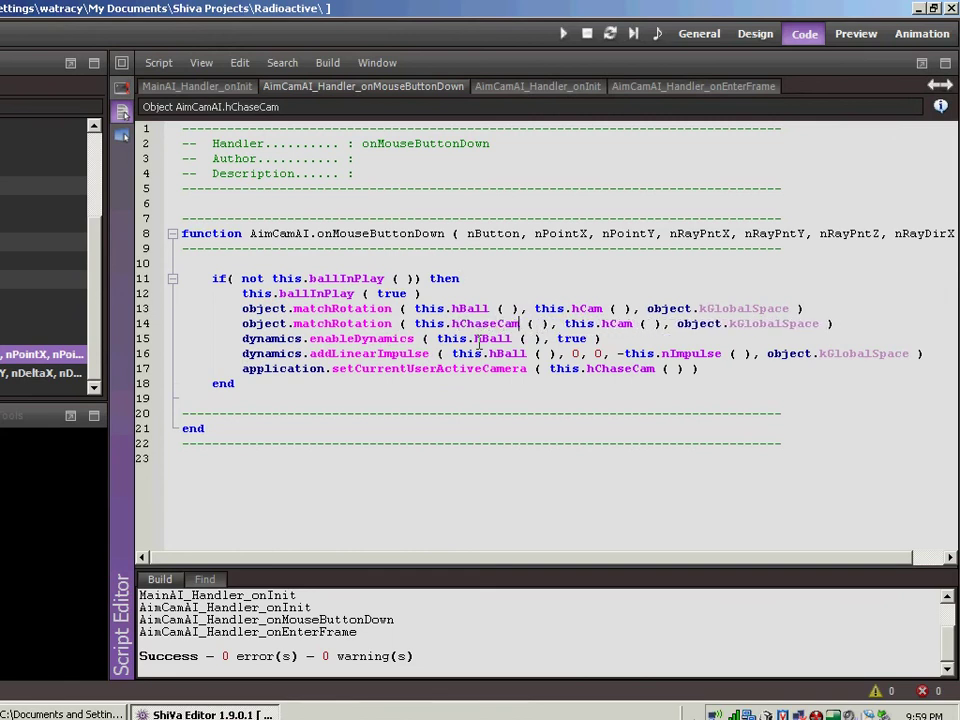
key("F7")
Return to the scene workspace and start the game to test the launch
left_click(699, 34)
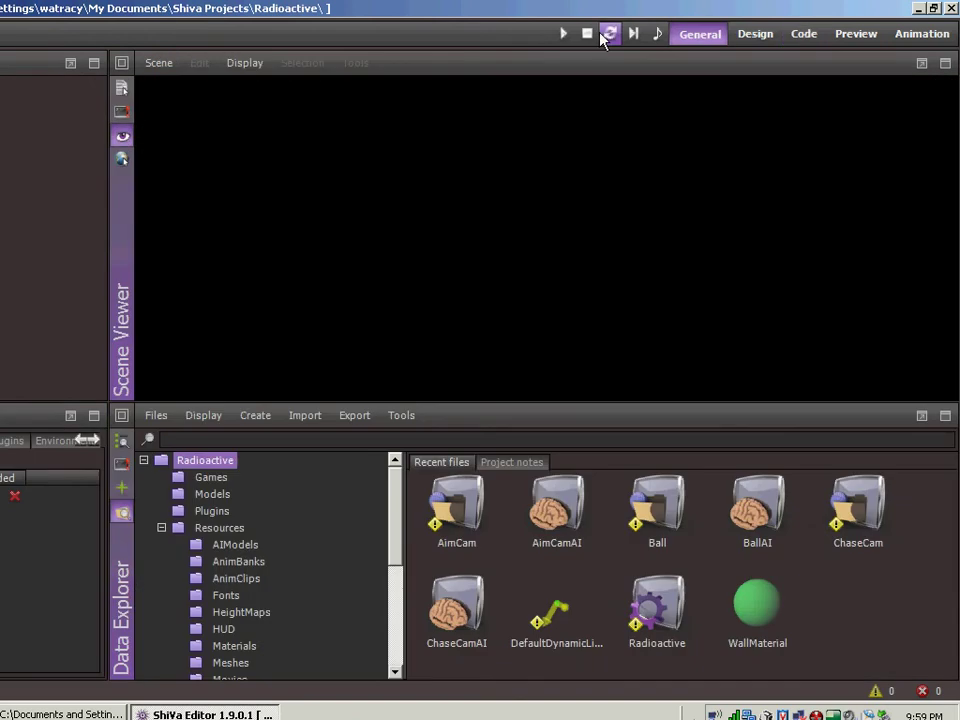
left_click(603, 33)
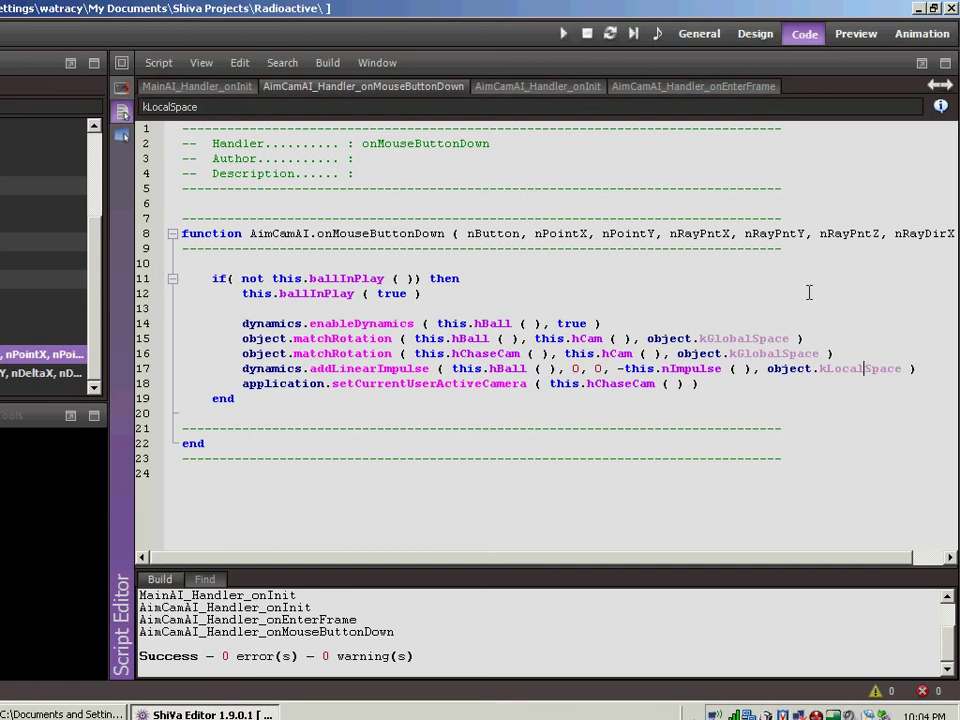
Test-run the local-space launch from the General layout, stop it, and switch to the Design layout
left_click(690, 36)
left_click(563, 33)
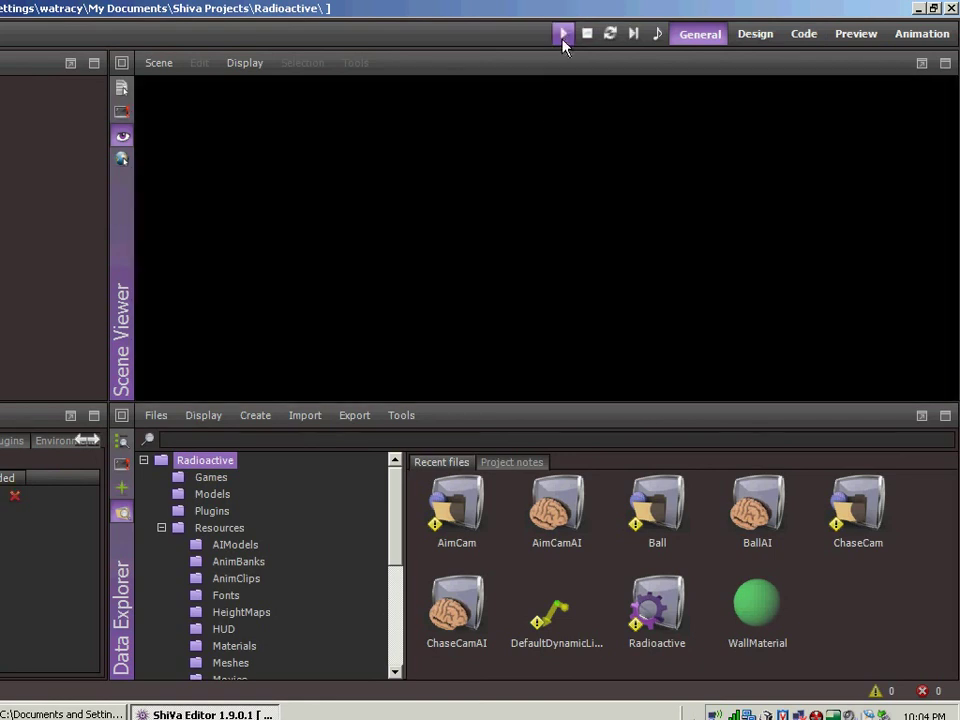
left_click(564, 34)
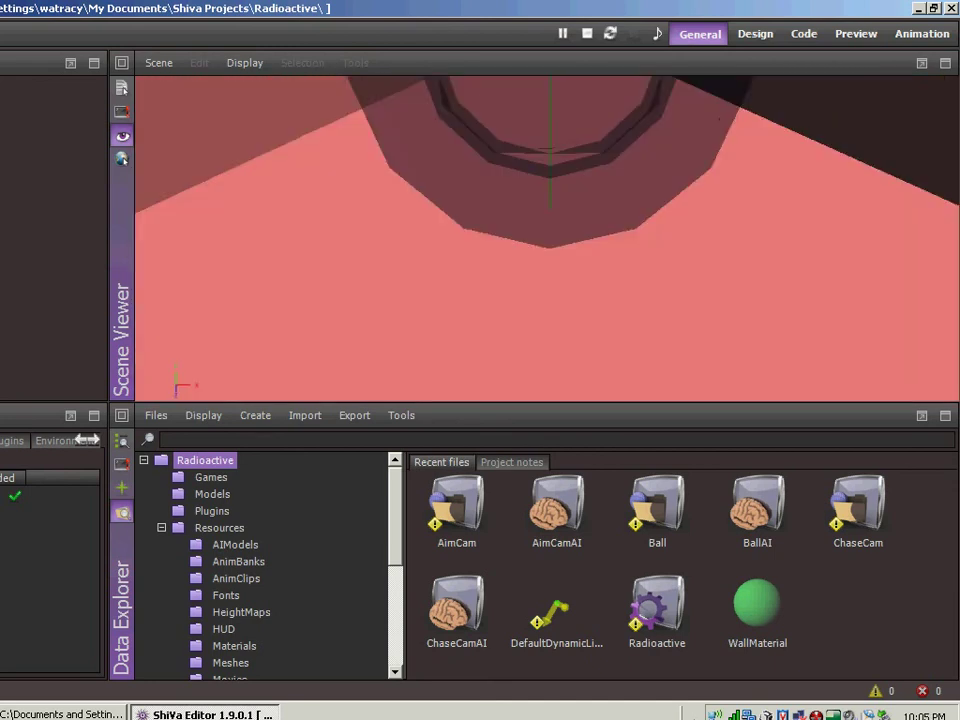
key("Escape")
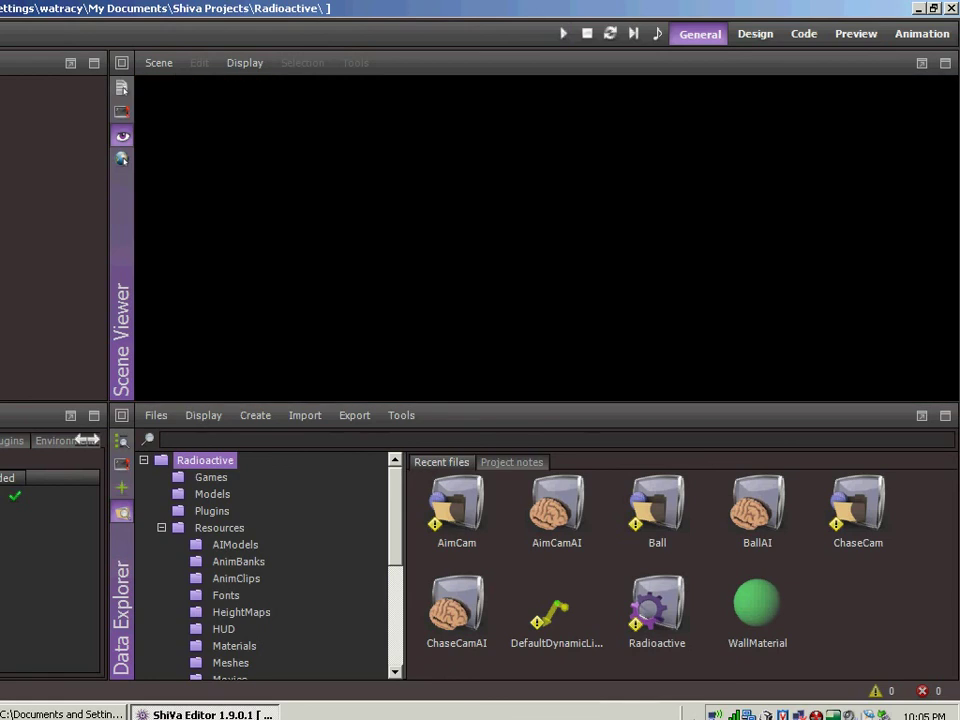
left_click(765, 42)
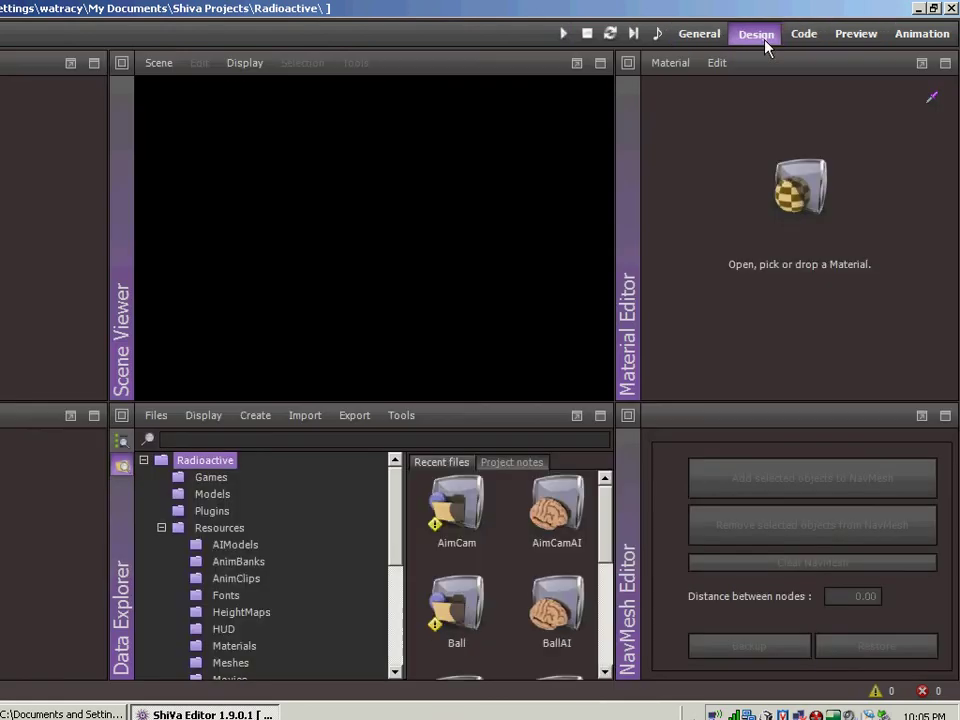
Load Level1, select Ball (1), and inspect its Dynamics Controller sphere size, keeping it at 0.50
left_click(700, 33)
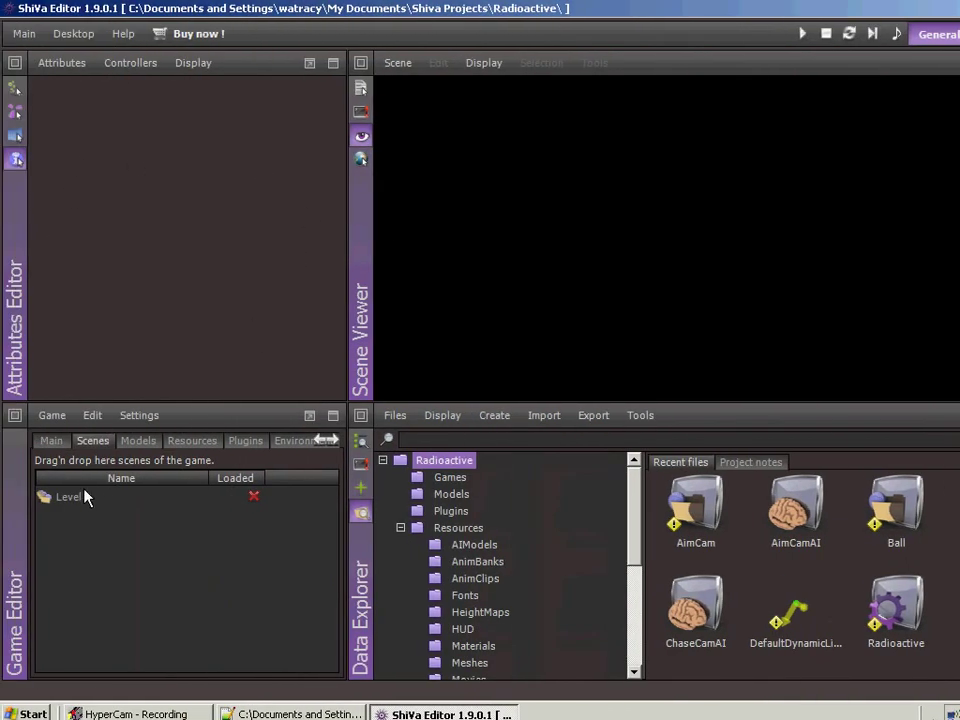
double_click(84, 495)
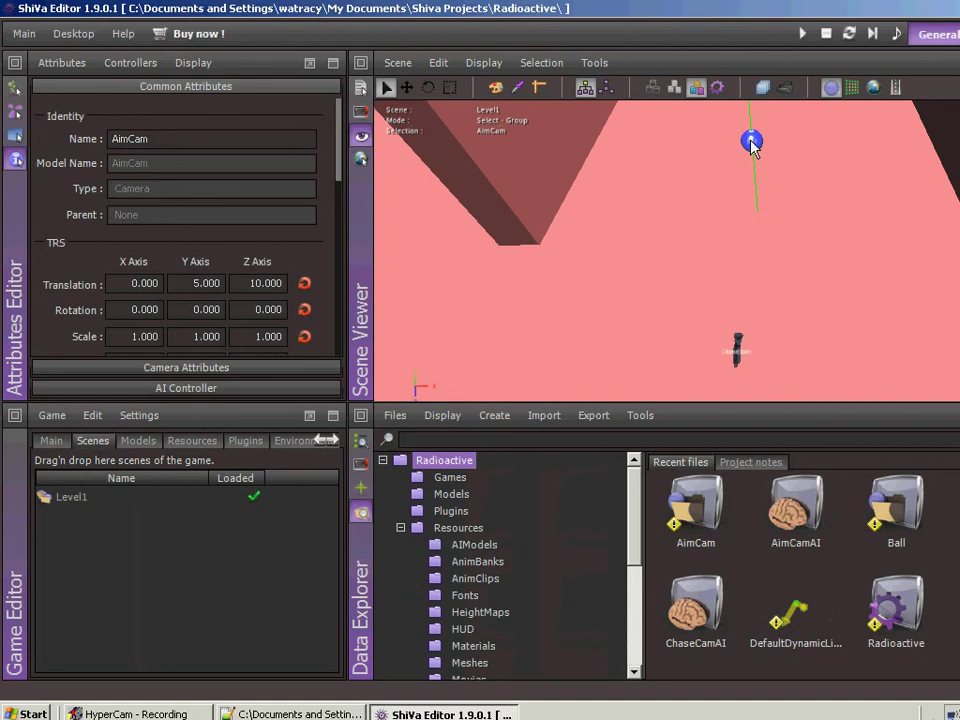
right_click(751, 141)
left_click(751, 142)
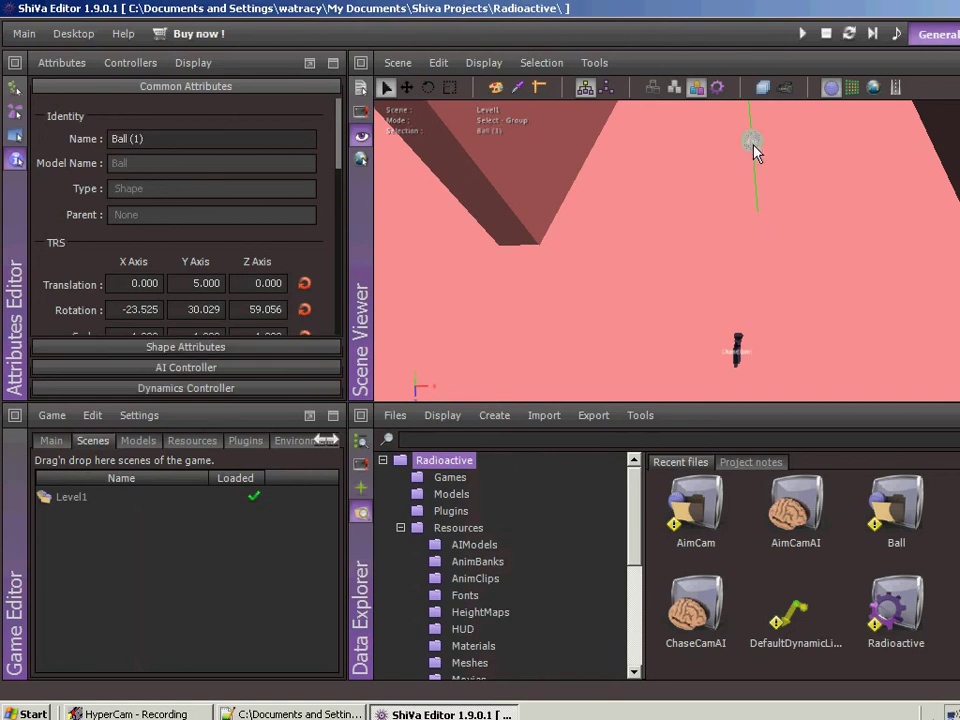
left_click(195, 389)
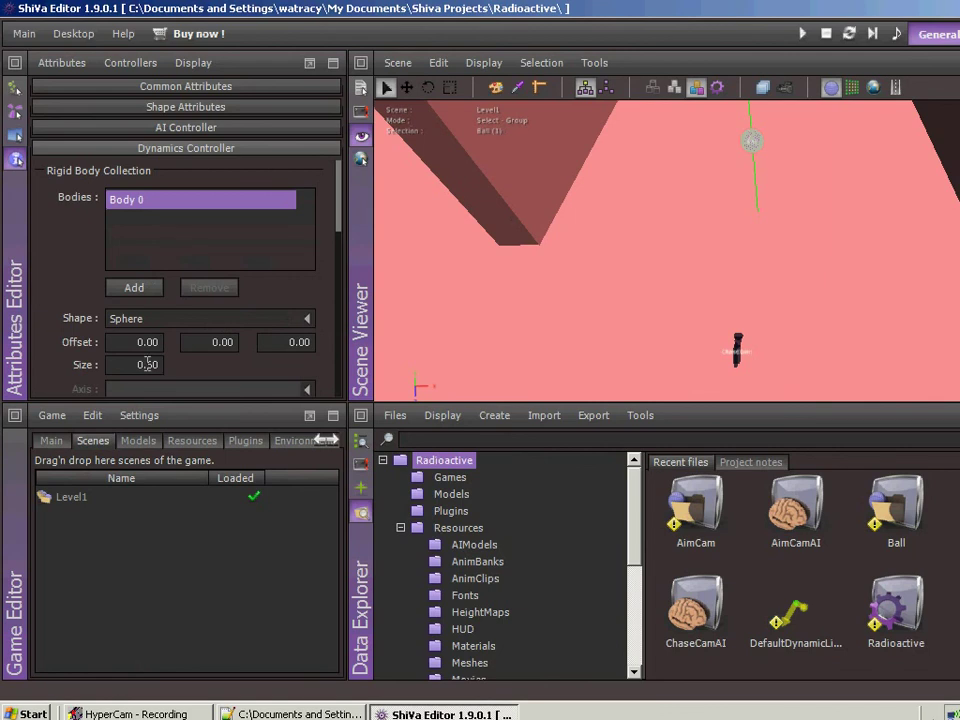
left_click(155, 365)
key("BackSpace")
type("6")
key("Escape")
Save the Level1 scene and start a test run with the ball resting on the floor
left_click(398, 62)
left_click(400, 109)
left_click(803, 34)
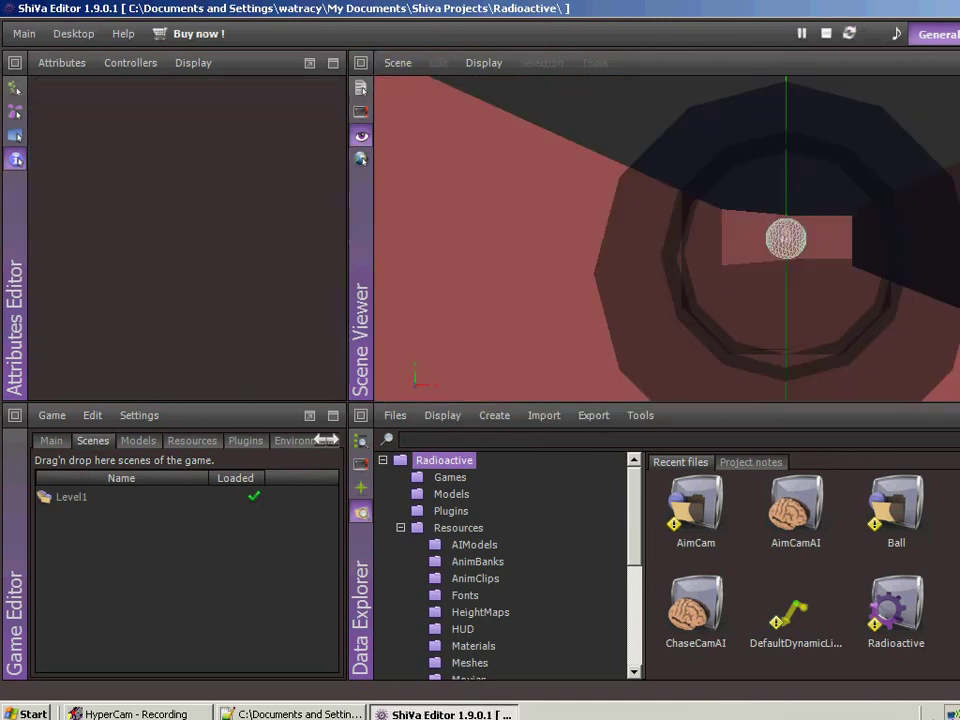